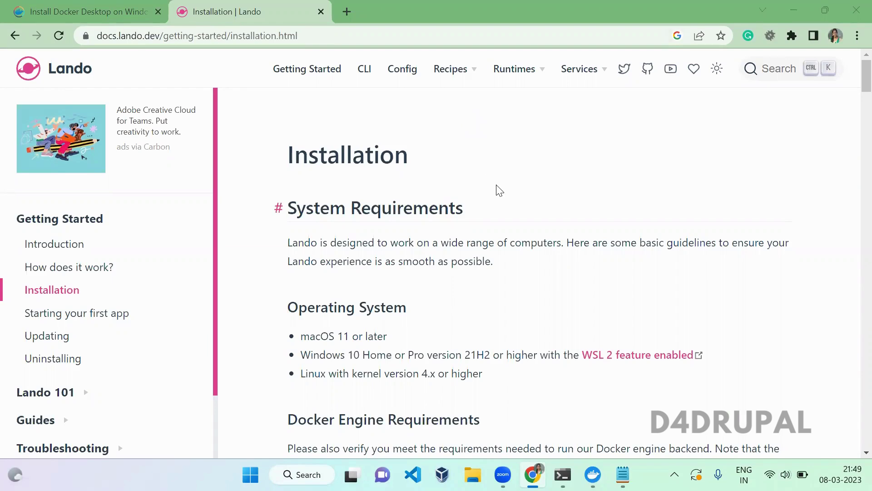
Step: Search Windows for 'micro' and launch Microsoft Store from the best match
key("super")
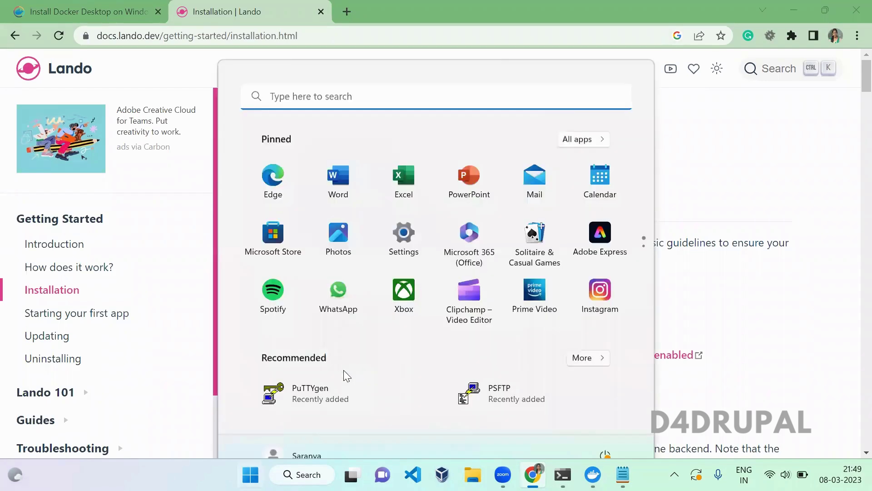
type("micro")
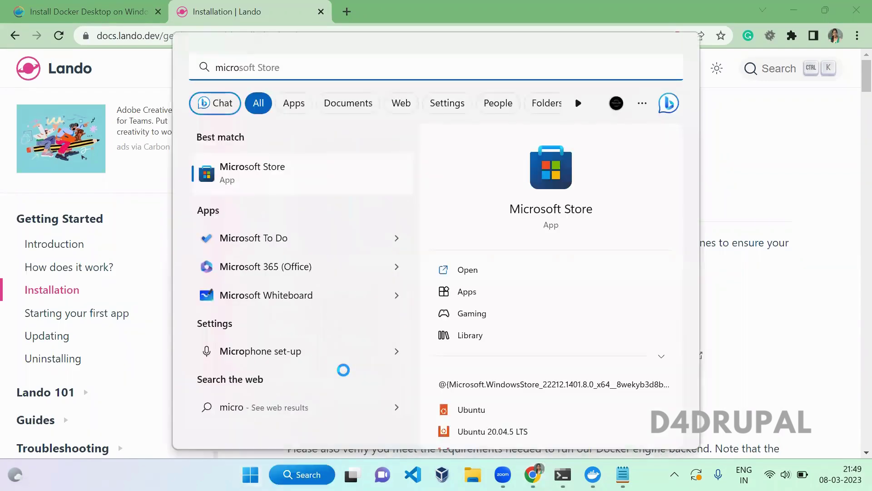
key("Return")
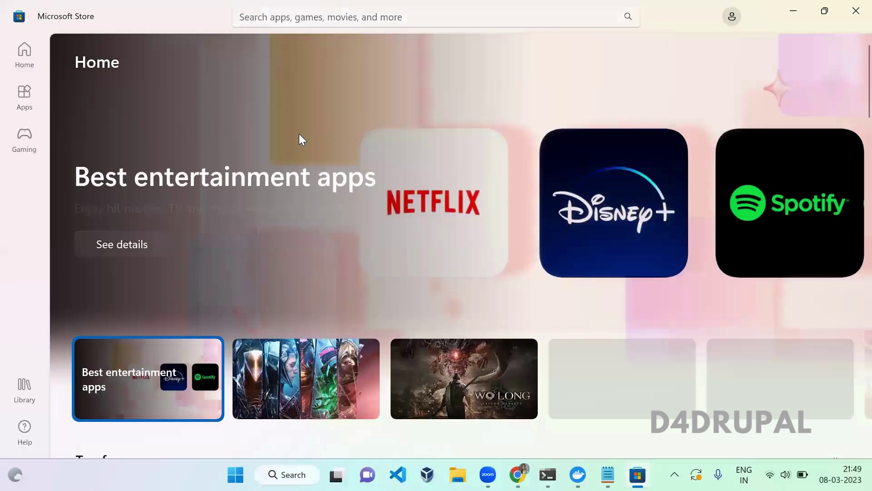
Step: Search the Store for 'linu' and open the Ubuntu app from the suggestions
key("ctrl+e")
type("linu")
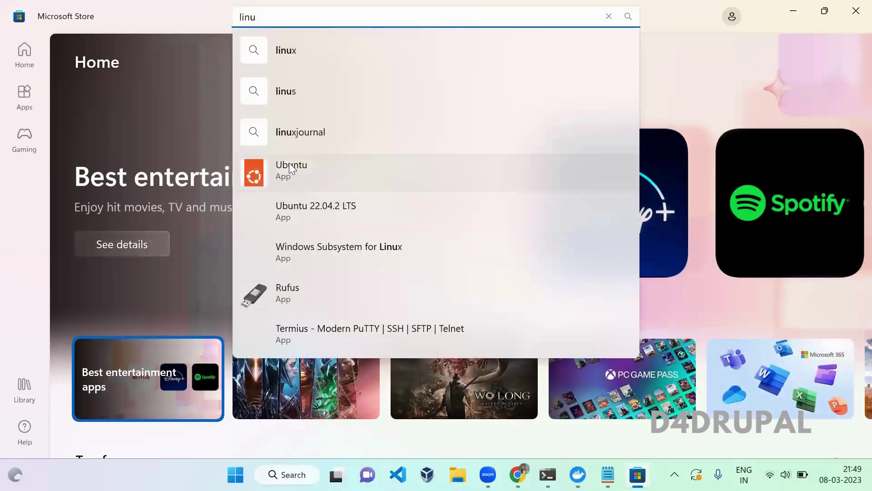
left_click(292, 168)
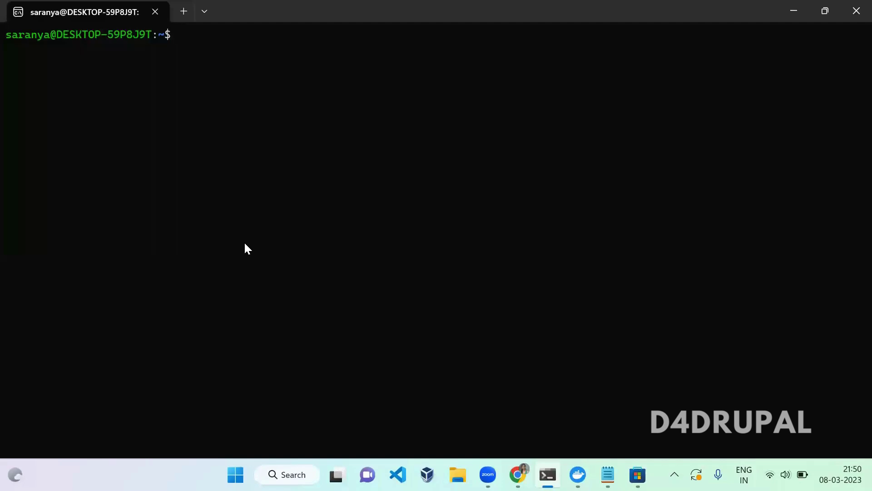
type("co")
type("mposer")
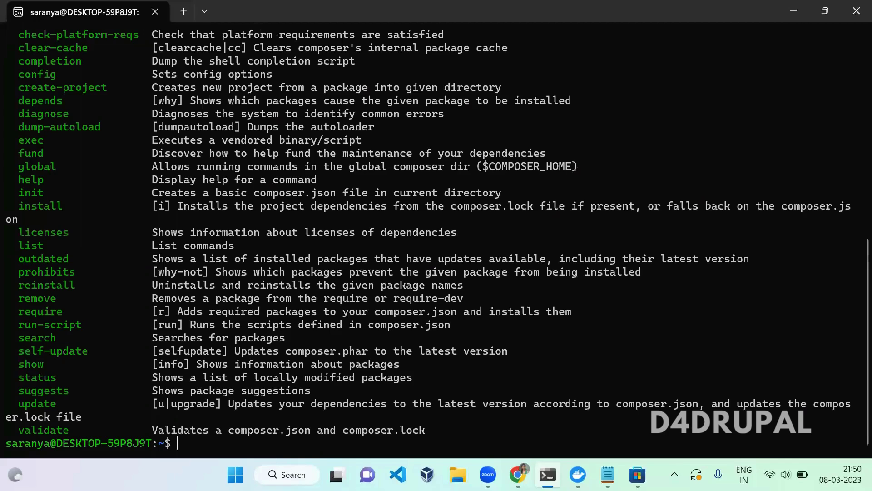
type("php -")
type("v")
Step: Run composer and php -v to confirm Composer works and PHP is 8.1.2
key("Return")
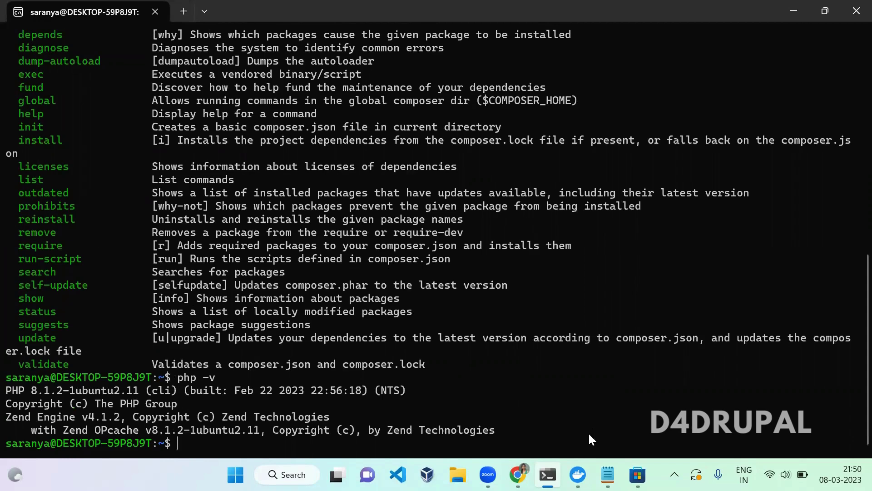
Step: Bring Chrome forward and switch to the 'Install Docker Desktop on Windows' tab
left_click(520, 474)
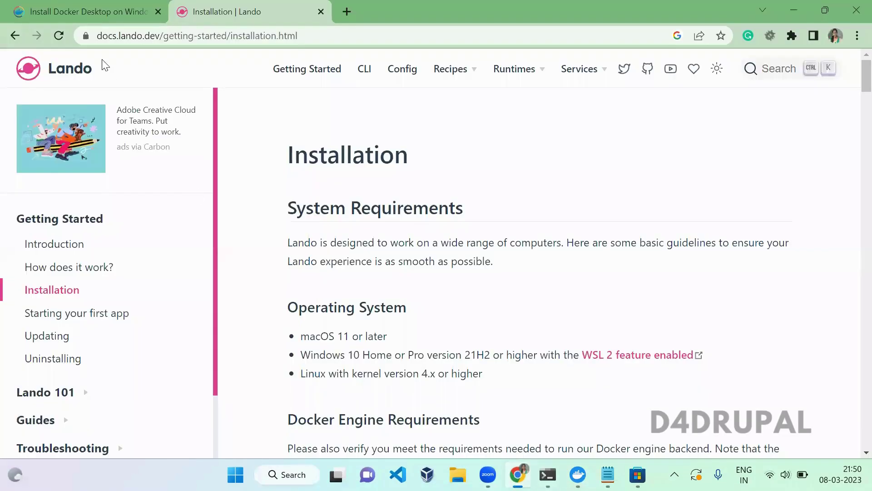
left_click(72, 11)
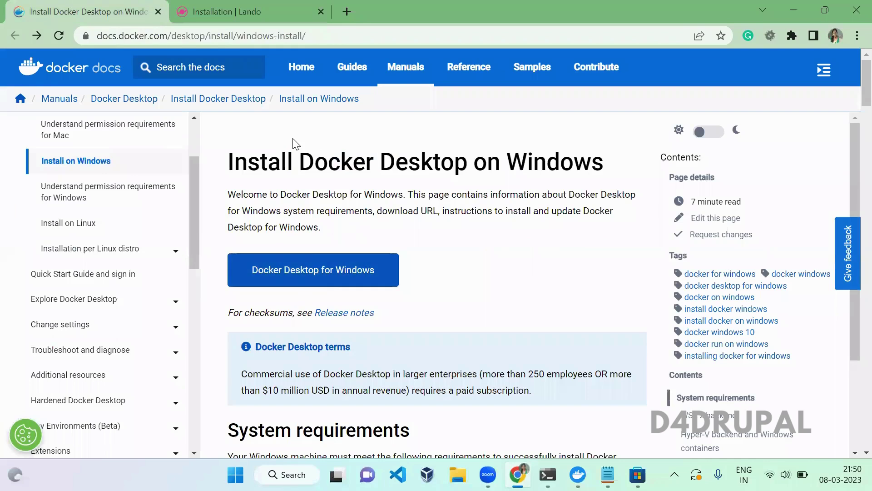
left_click(204, 36)
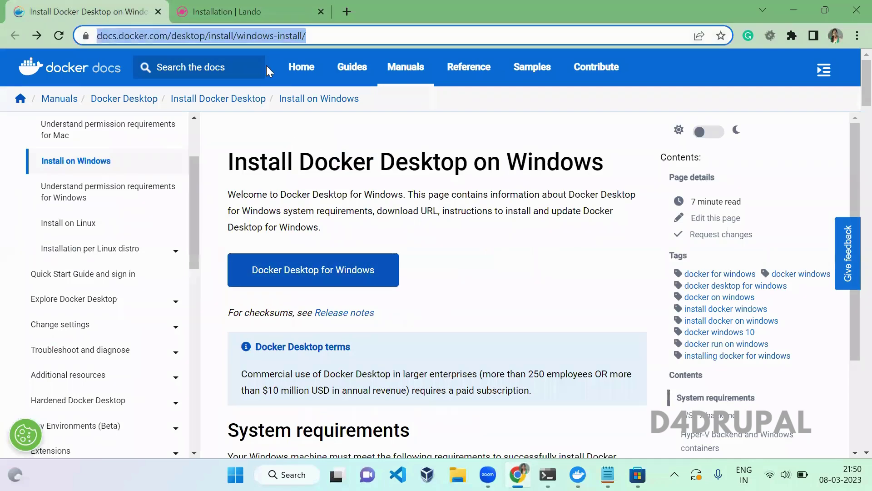
left_click(518, 254)
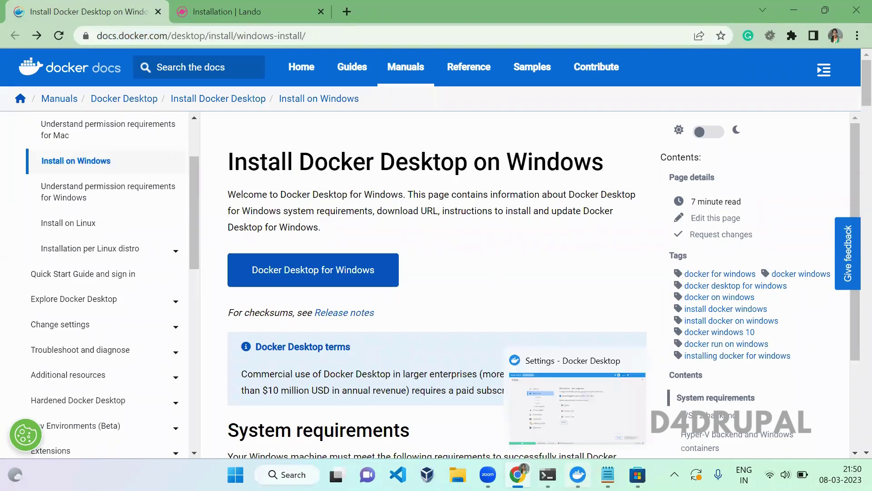
Step: Enable Ubuntu under Docker Desktop's Resources > WSL Integration and choose Apply & restart
left_click(578, 475)
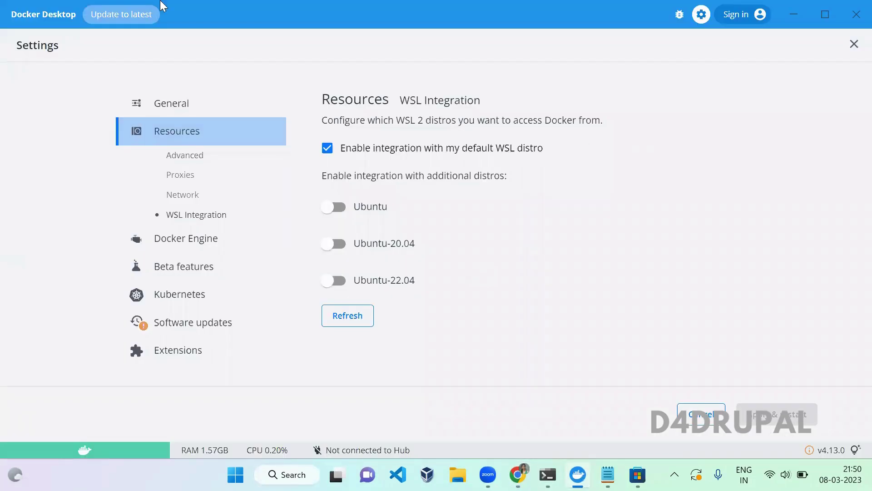
left_click(854, 45)
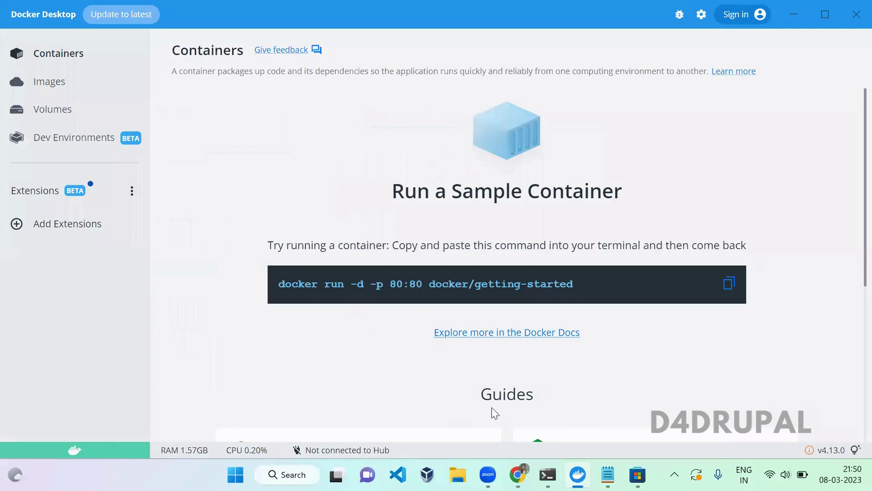
mouse_move(547, 474)
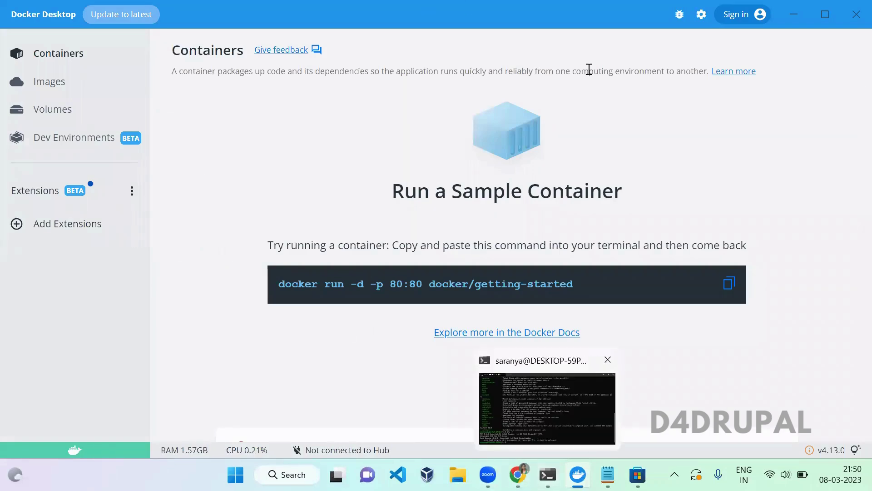
left_click(702, 14)
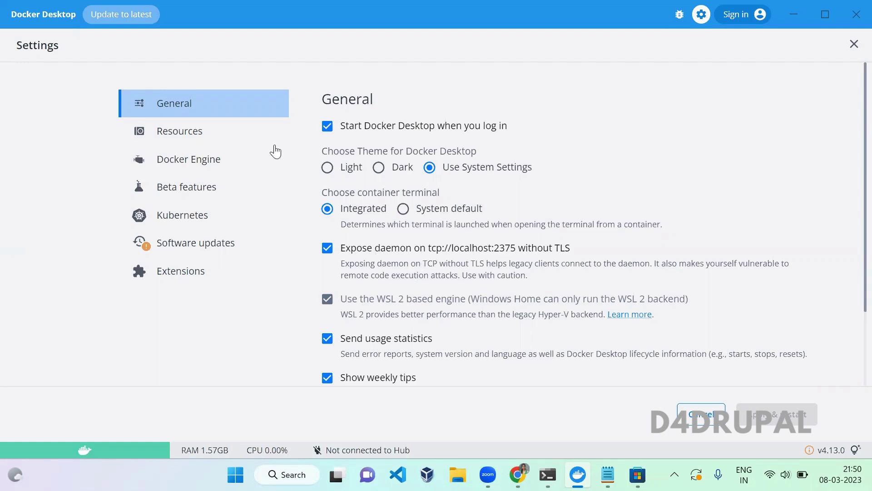
left_click(222, 134)
left_click(196, 215)
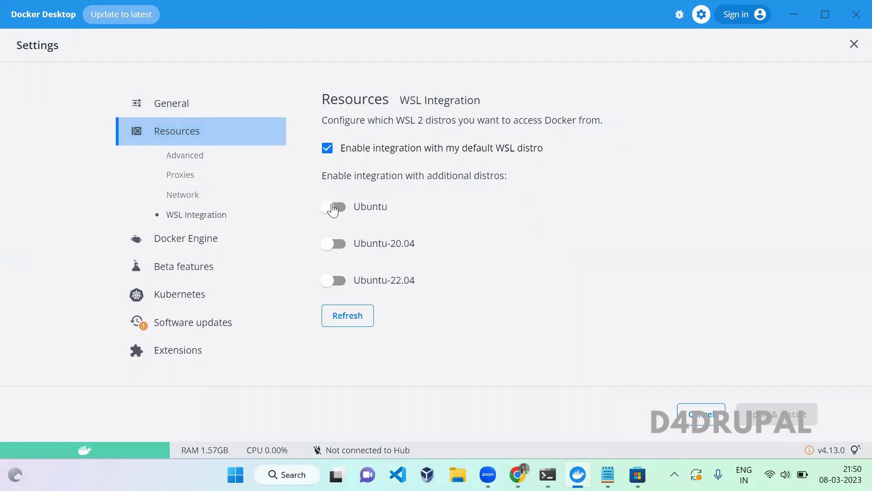
left_click(333, 208)
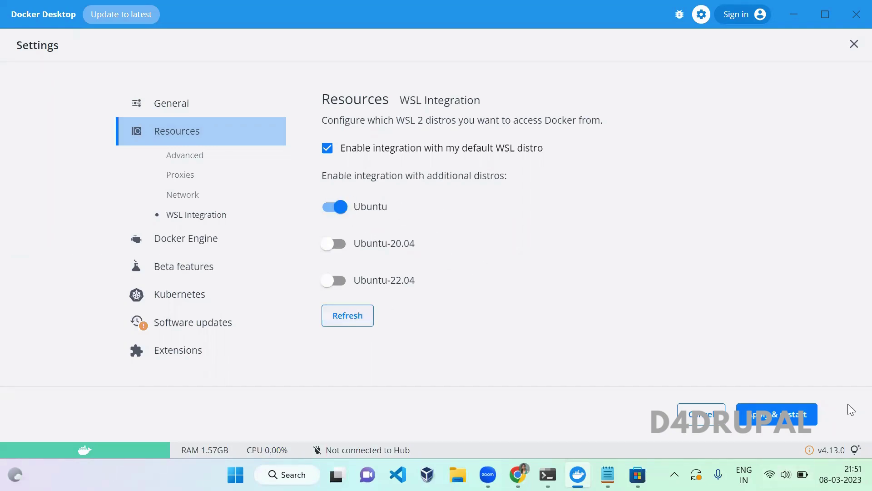
left_click(773, 420)
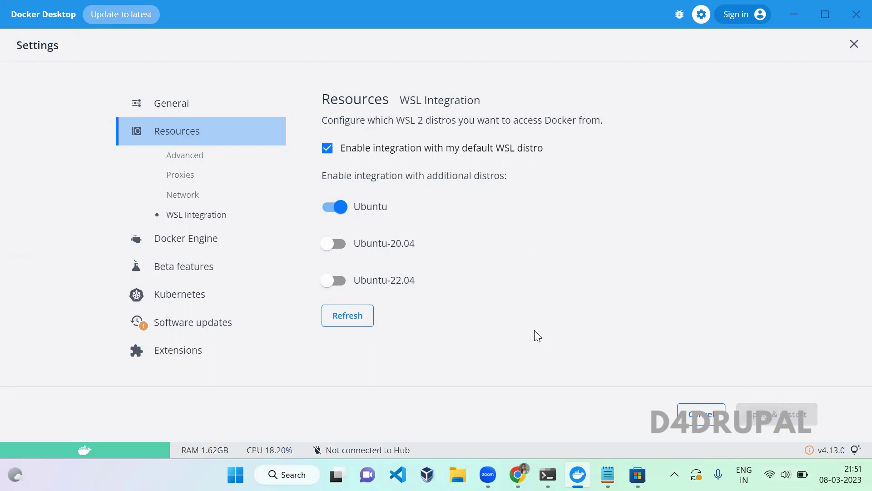
Step: Clear the Ubuntu terminal, run docker info, and copy the server details from the output
left_click(548, 475)
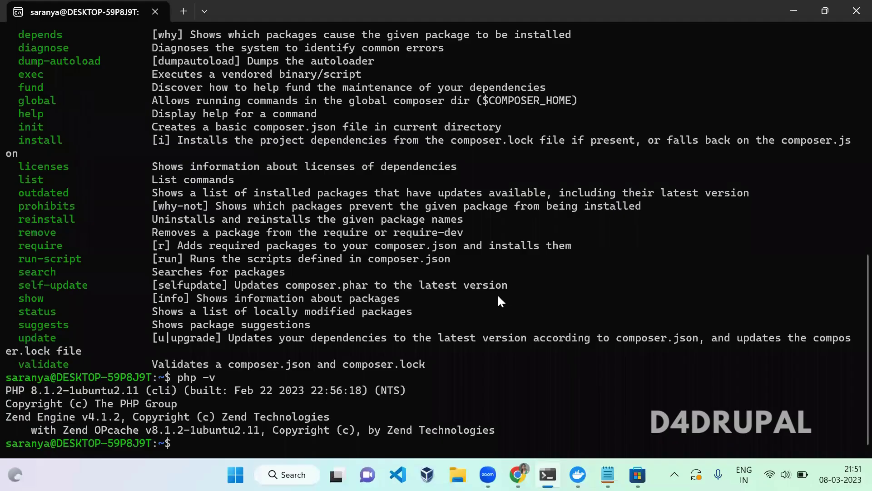
type("clear")
key("Return")
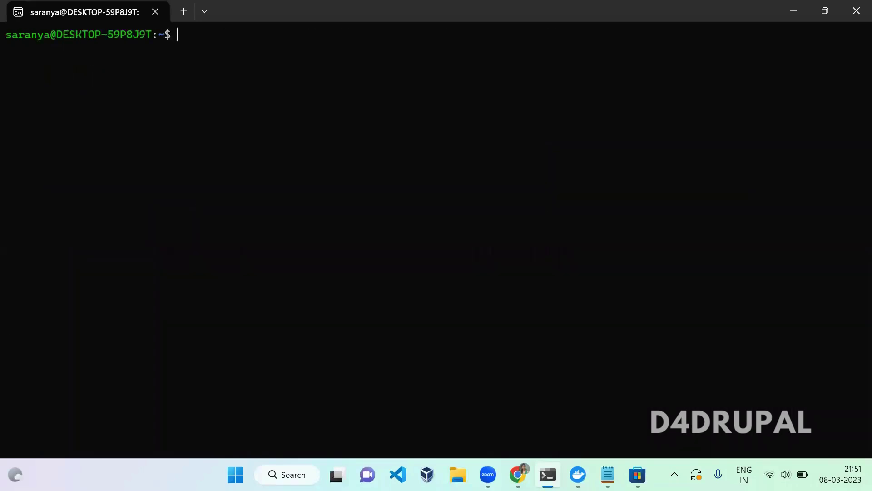
type("docker info")
key("Return")
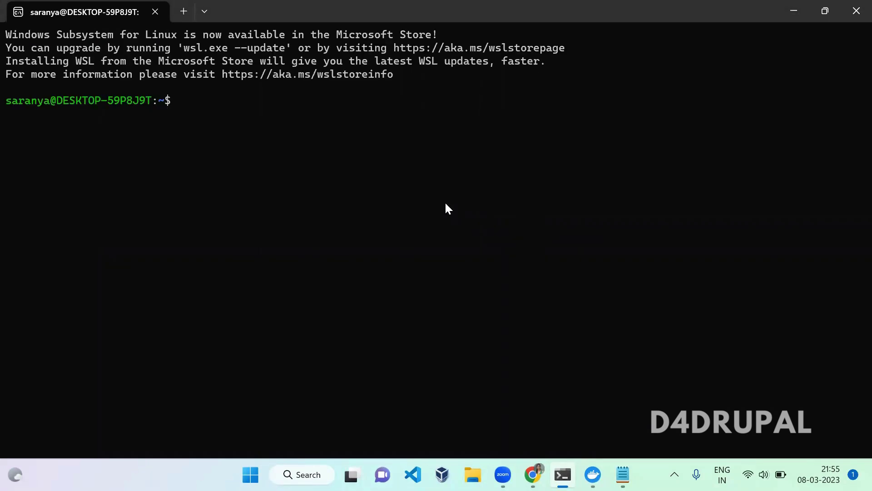
type("doc")
type("ker info")
key("Return")
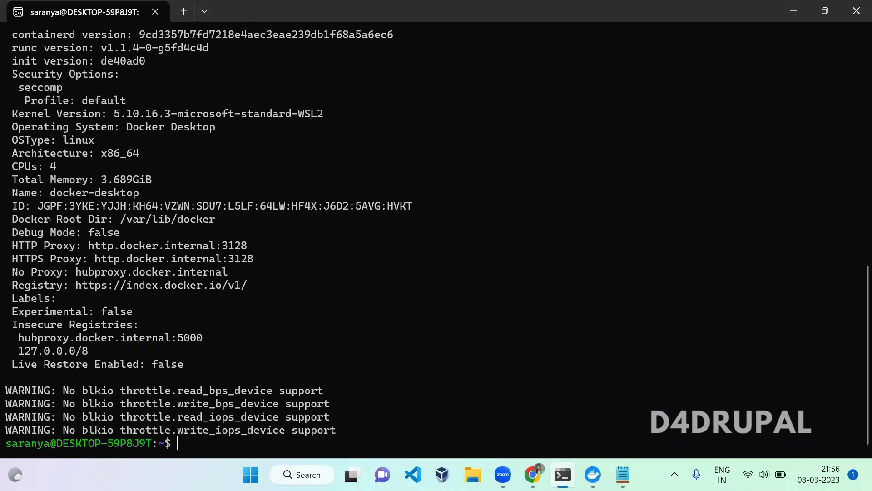
left_click_drag(232, 368, 122, 115)
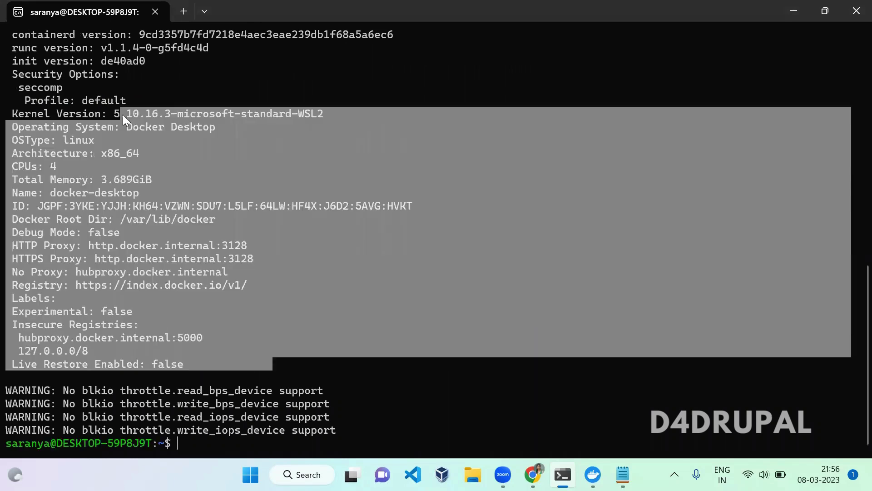
right_click(346, 169)
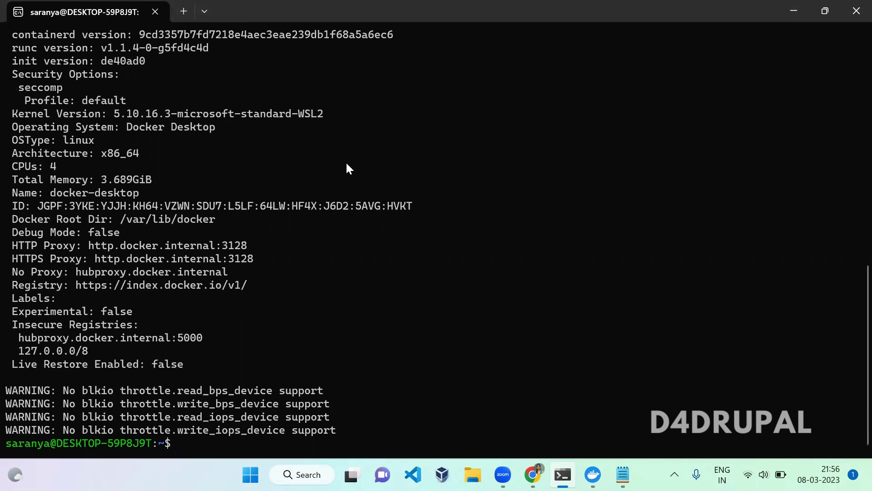
type("cd ")
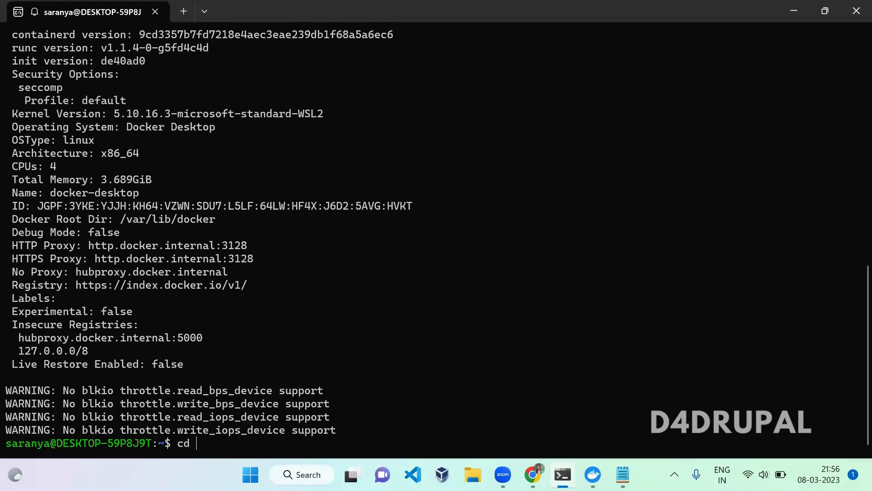
type("/var/")
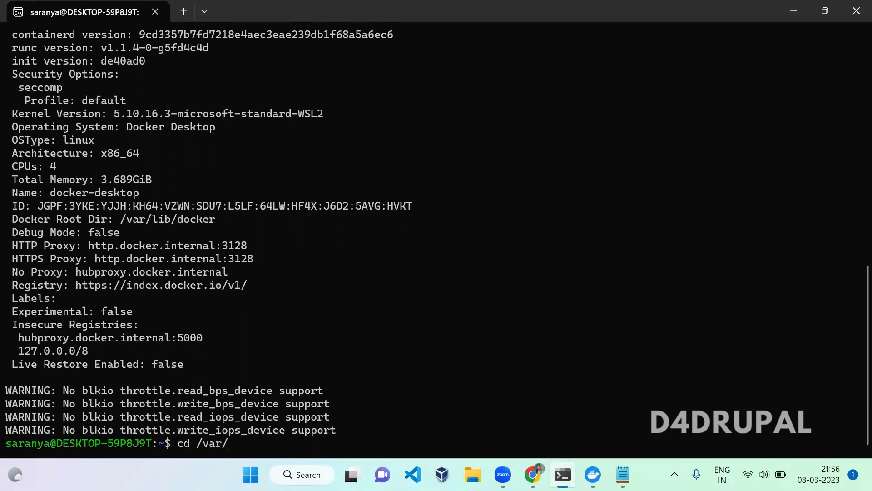
Step: Create /var/drupalsites with sudo mkdir and check it in an ls -l listing
key("Return")
type("s")
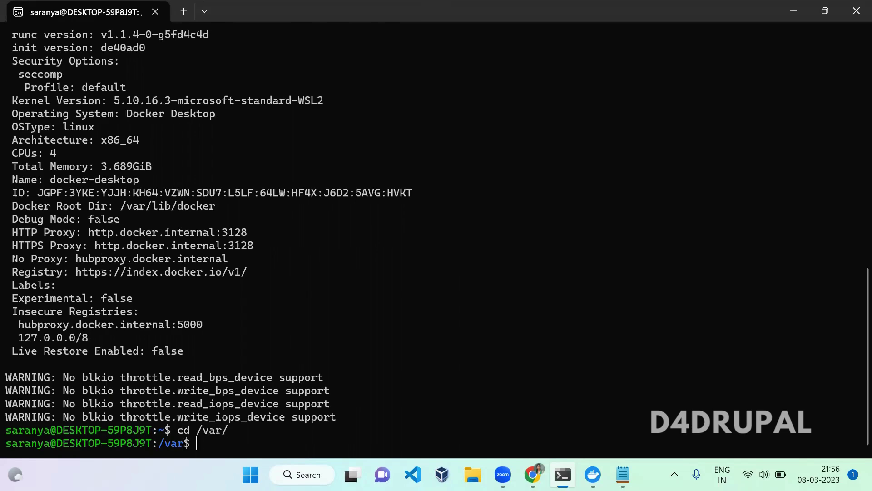
type("udo mkdi")
type("r drupa")
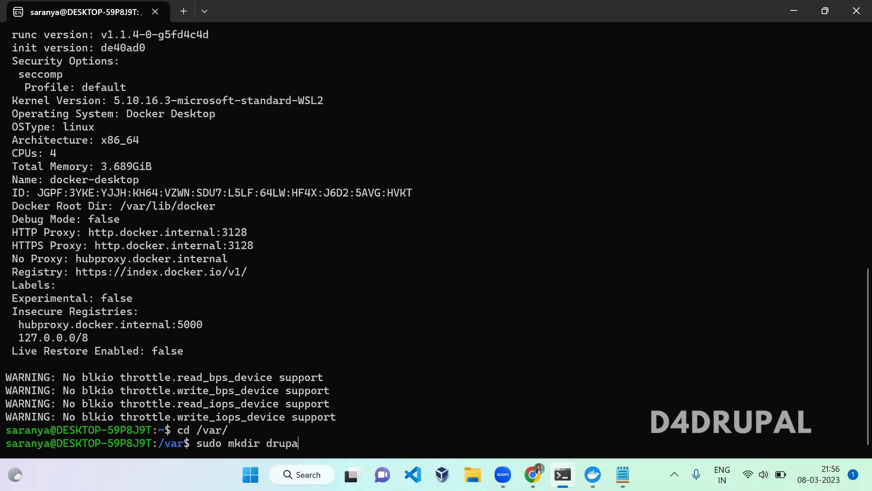
type("lsites")
key("Return")
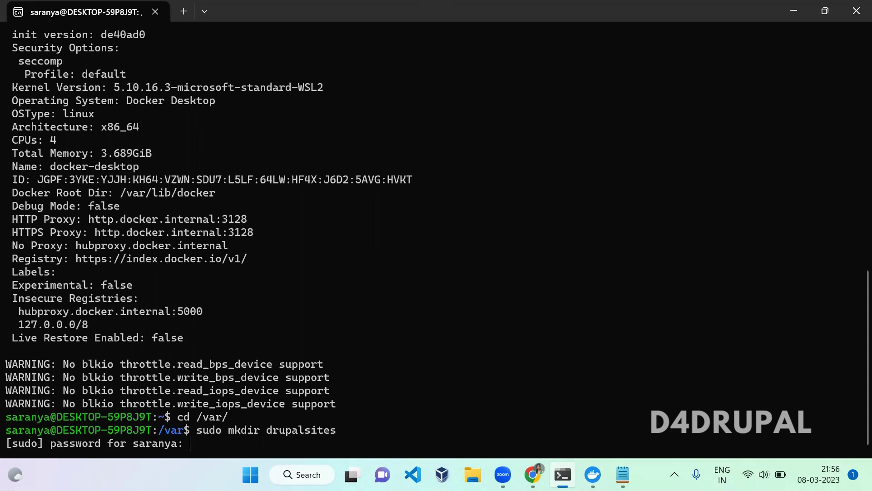
key("Return")
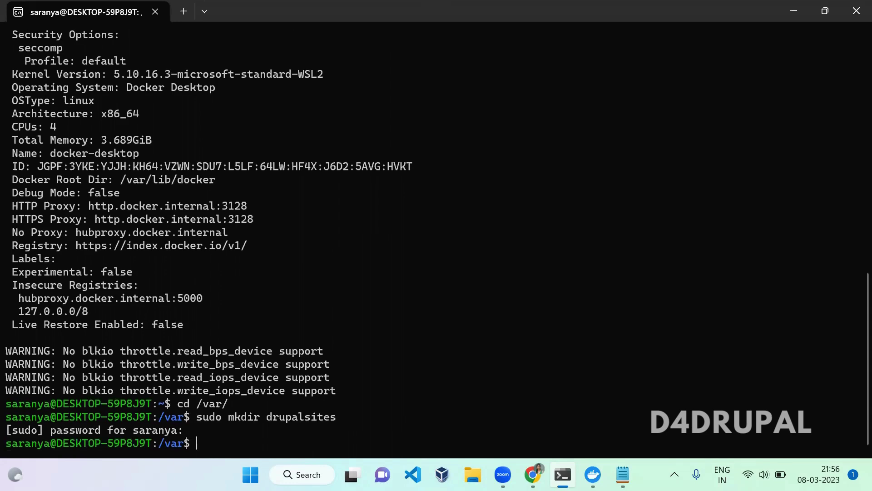
type("cd")
type(" d")
key("Tab")
key("BackSpace")
key("BackSpace")
key("BackSpace")
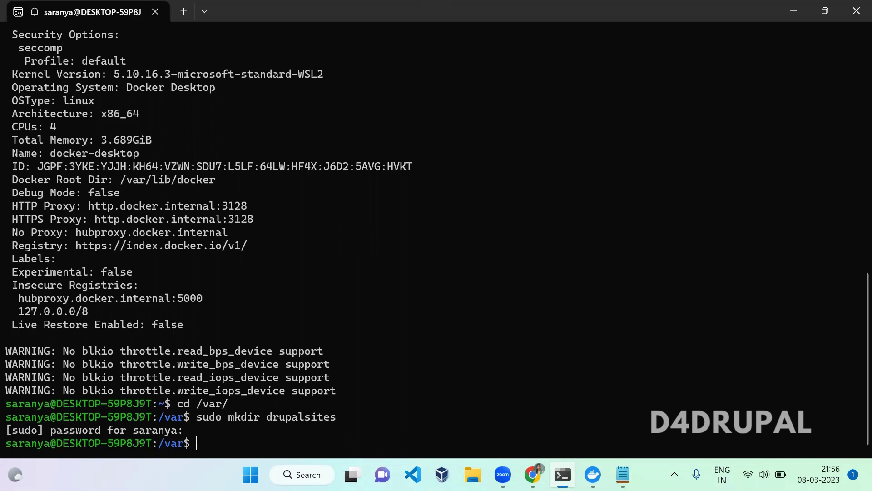
type("ls -l")
key("Return")
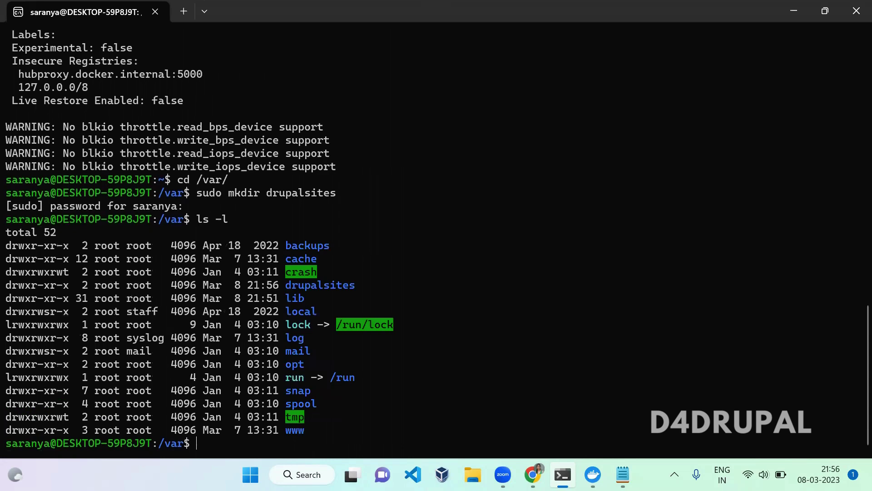
triple_click(336, 274)
double_click(332, 285)
type("chown")
type("-")
type("R saranya:root")
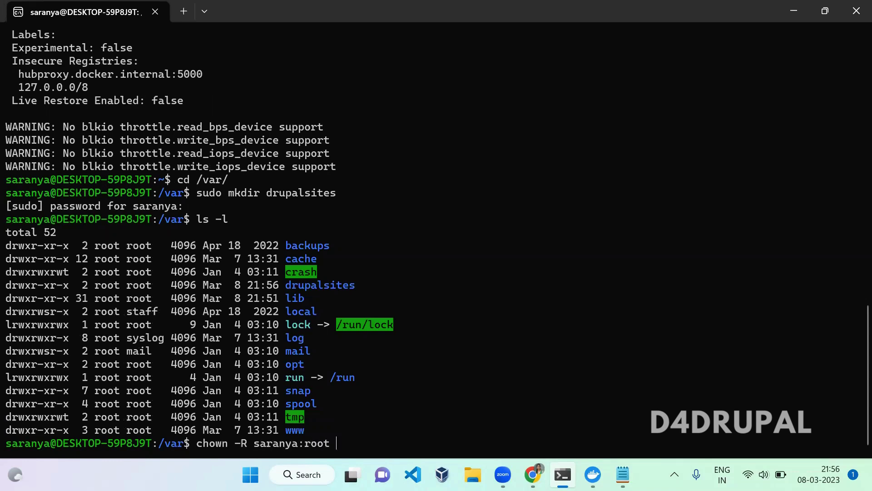
type(" dru")
Step: Make drupalsites owned by saranya:root with sudo chown -R after plain chown fails
key("Tab")
key("Return")
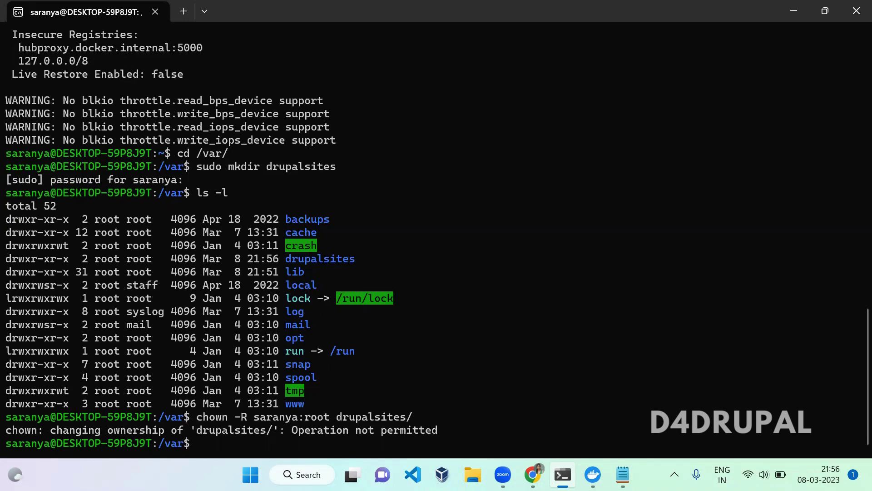
key("Up")
key("Left")
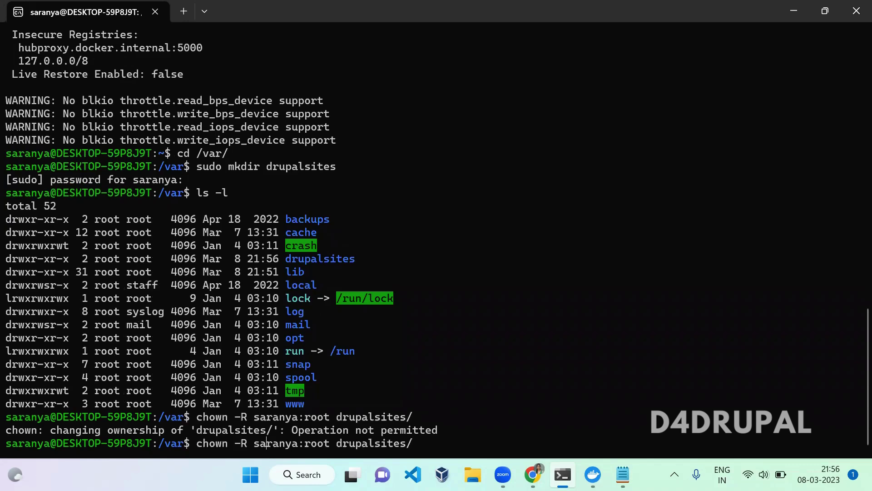
key("Home")
type("sudo")
key("Return")
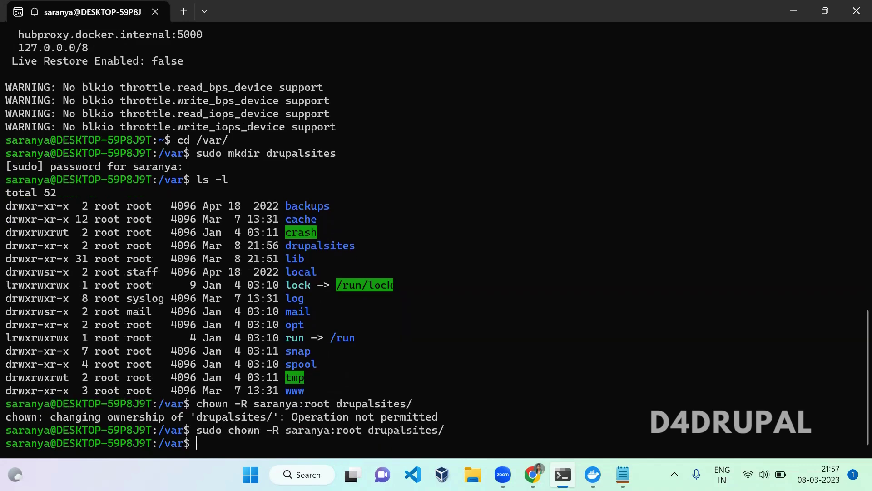
type("cd dr")
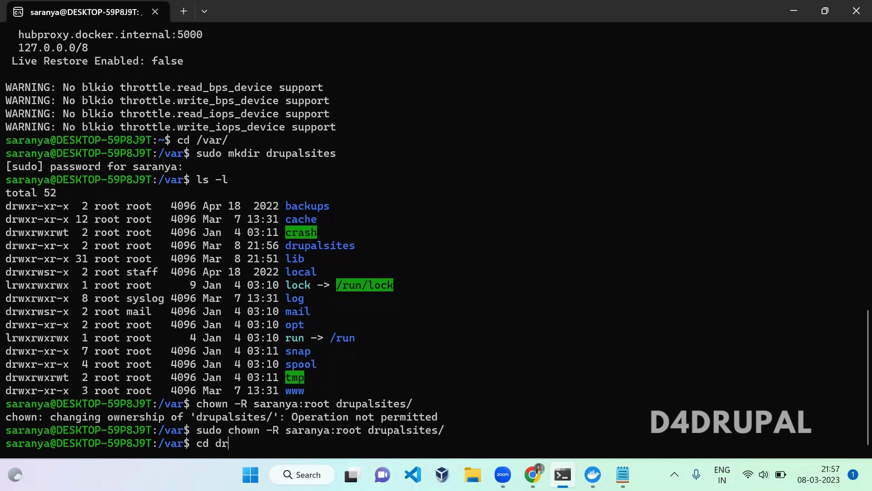
type("upalsites/")
Step: Move into /var/drupalsites and switch over to Chrome
key("Return")
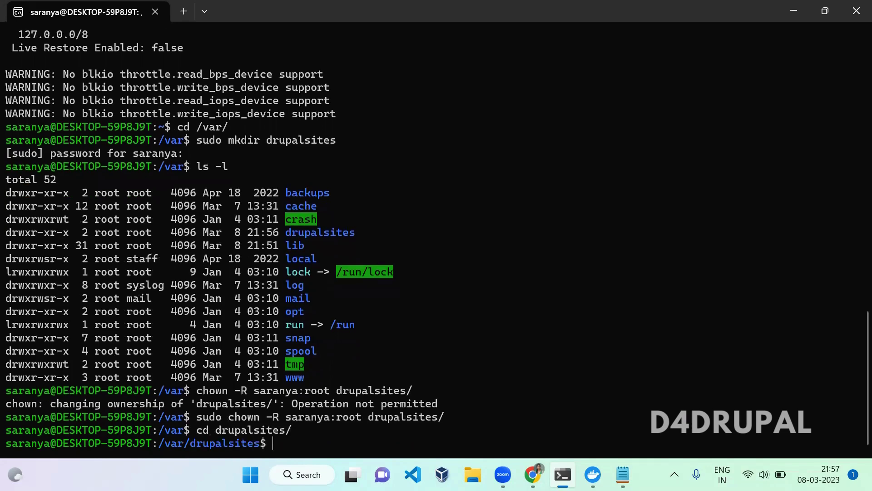
key("alt+Tab")
key("Tab")
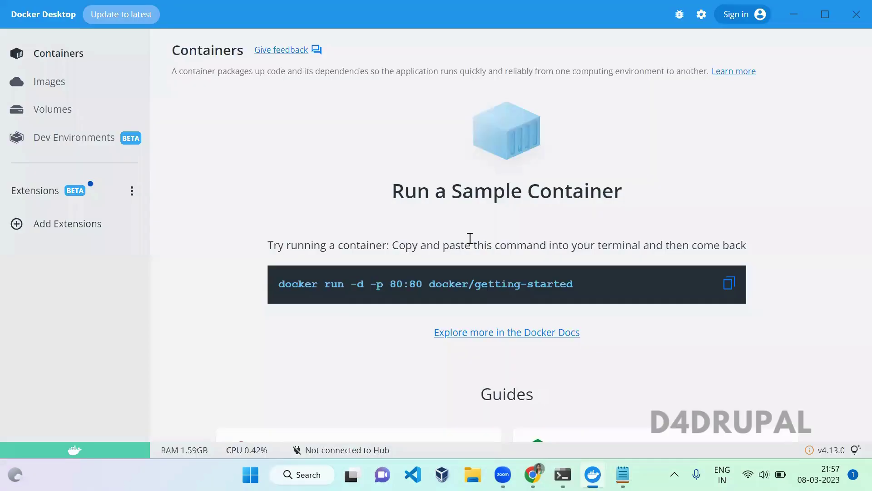
key("alt+Tab")
key("Tab")
key("Tab")
key("alt+Tab")
Step: Search 'download drupal' and select the composer create-project line on drupal.org/download
key("ctrl+t")
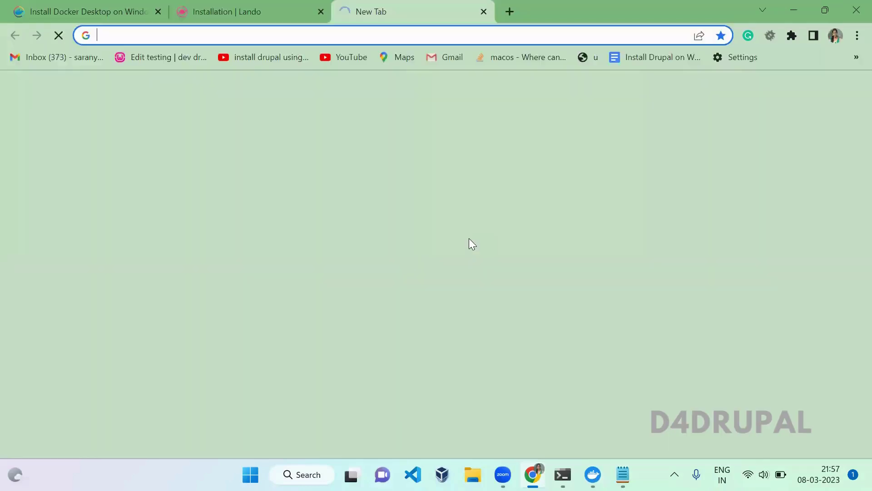
type("ddownload drupal")
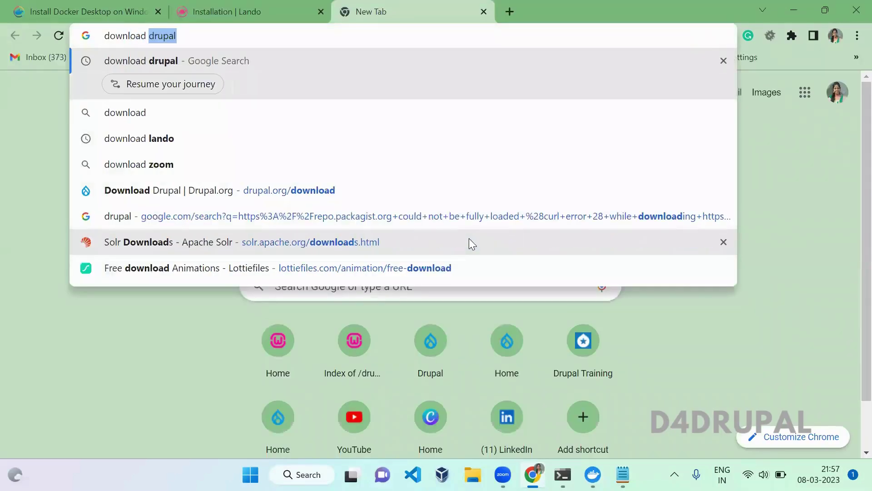
key("Return")
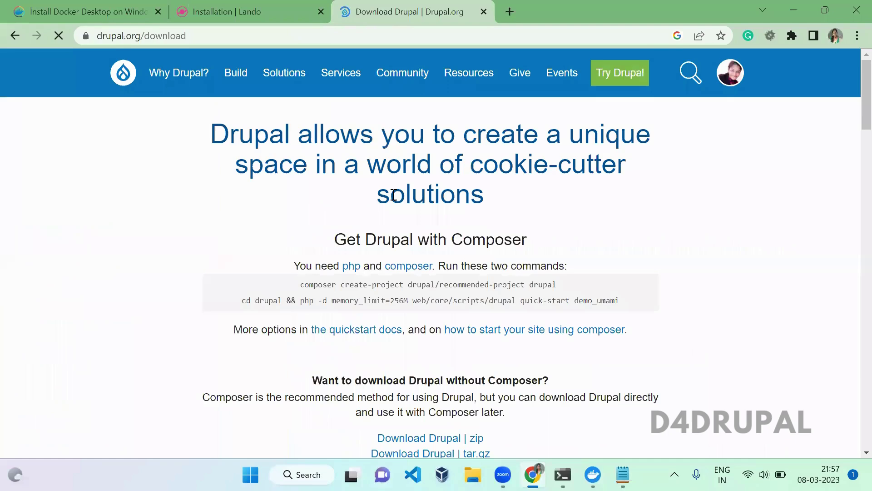
scroll(395, 205, "down", 1)
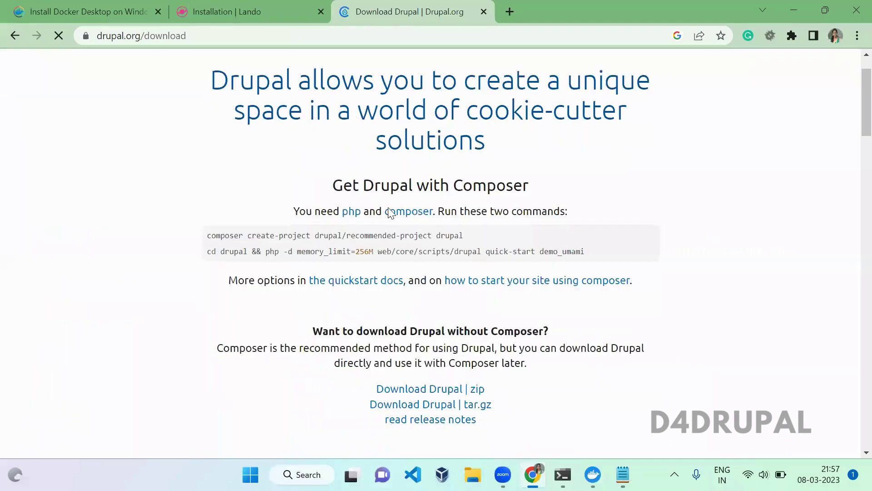
triple_click(397, 235)
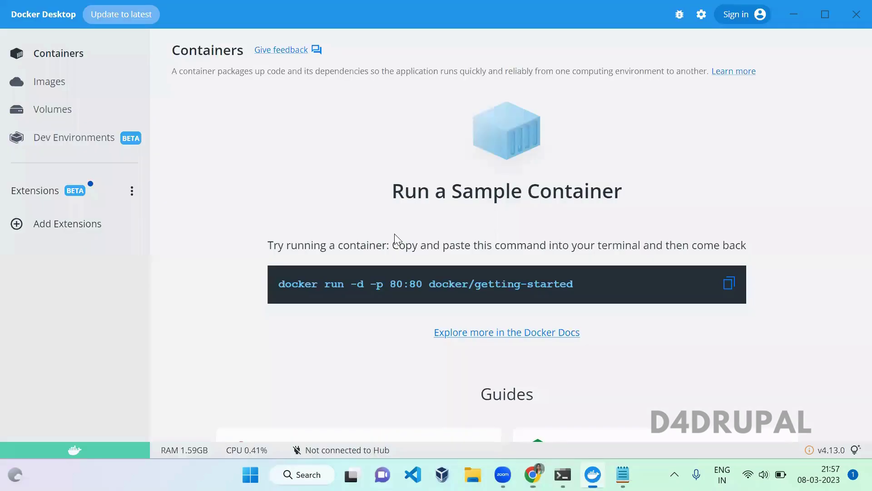
key("alt+Tab")
type("composer create-project drupal/recommended-project drupal")
Step: Run composer create-project to install Drupal 10.0.4, then cd into drupal/
key("Return")
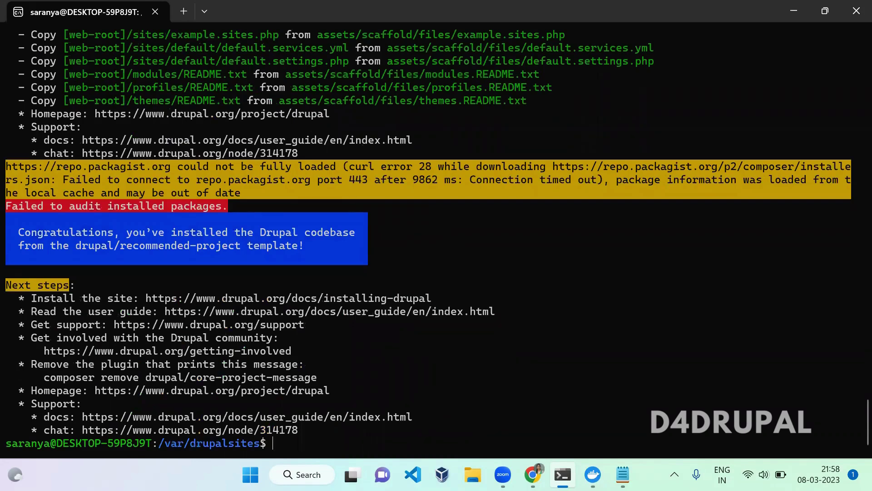
type("cd ")
type("dr")
key("Tab")
key("Return")
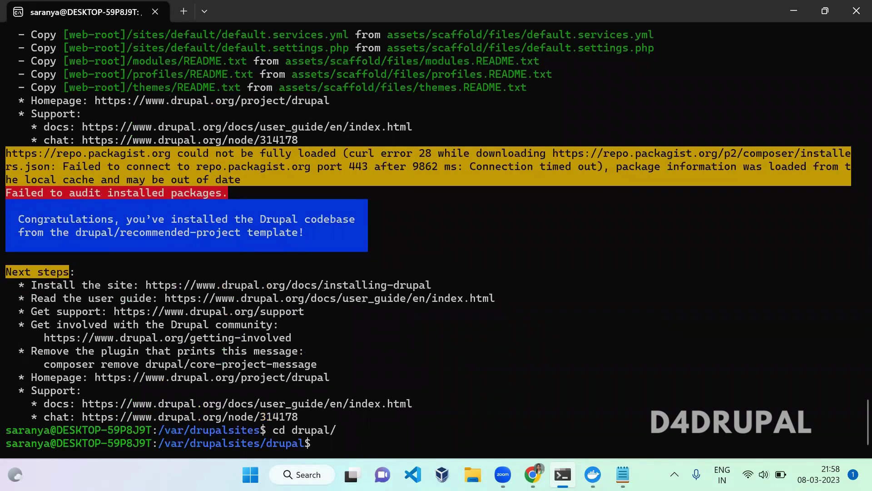
Step: Copy the Debian wget line for the Lando installer from the Installation | Lando docs
key("alt+Tab")
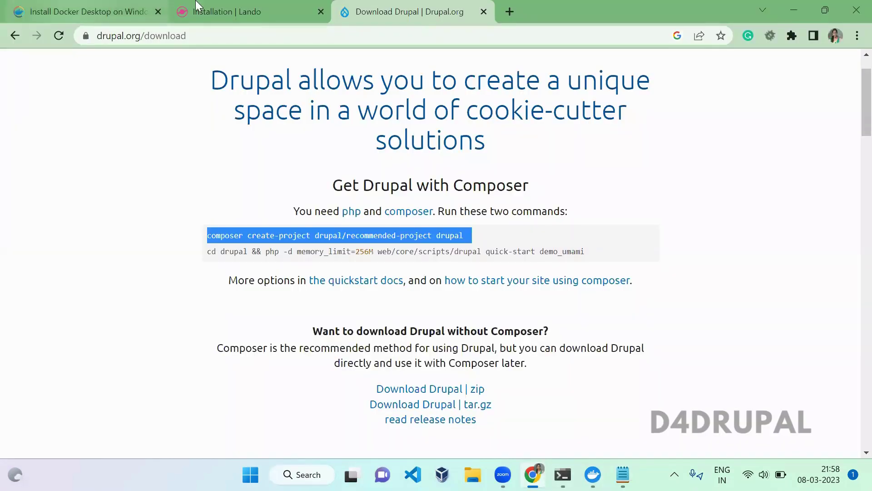
left_click(225, 12)
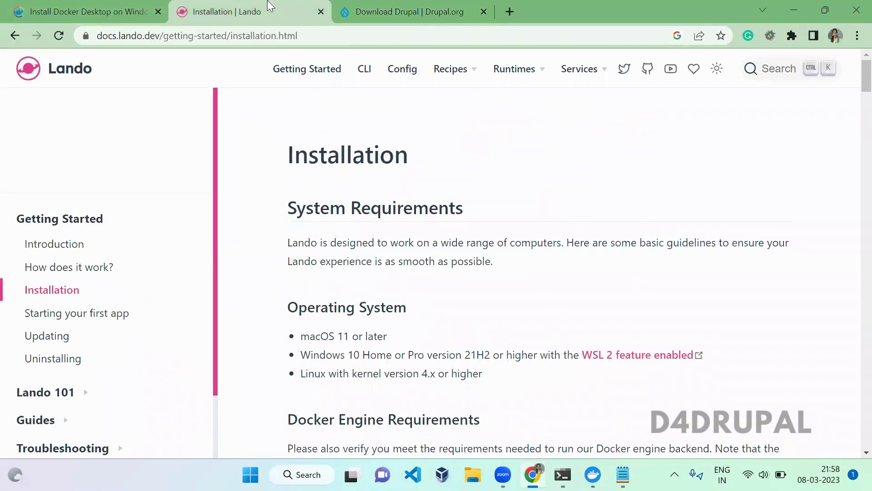
scroll(533, 210, "down", 3)
scroll(533, 211, "down", 3)
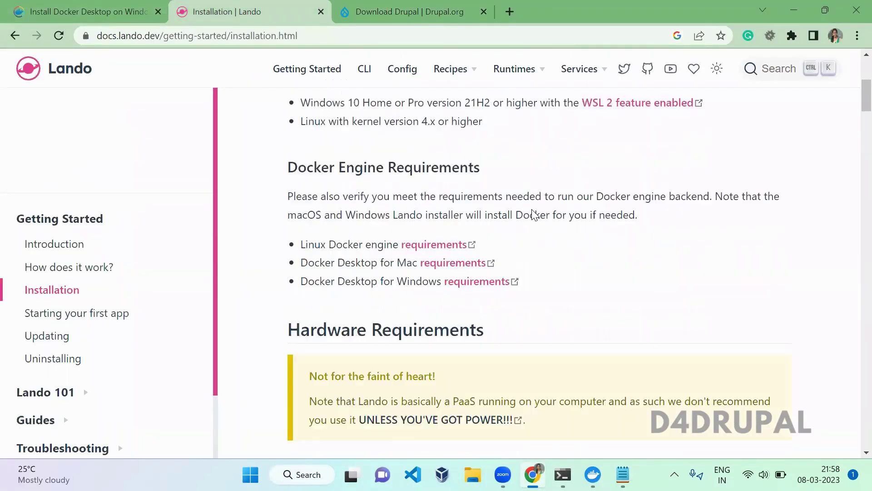
scroll(533, 211, "down", 3)
scroll(533, 211, "down", 3)
scroll(534, 215, "down", 5)
scroll(534, 215, "down", 2)
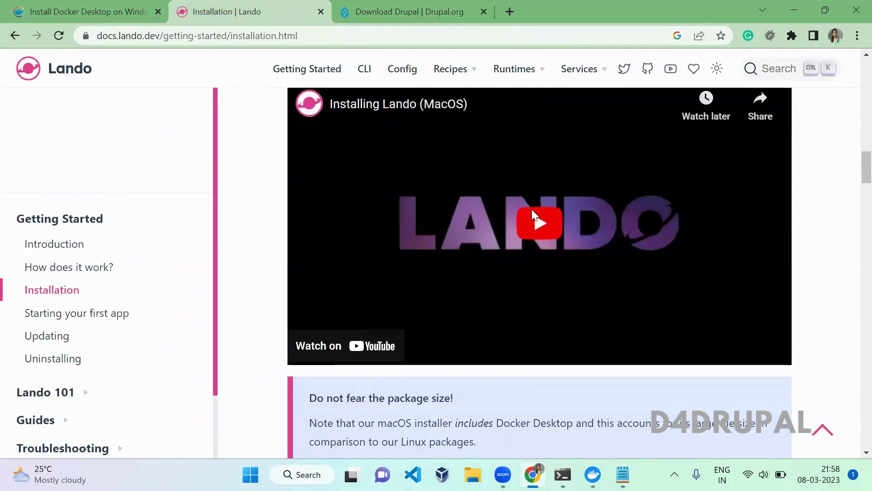
scroll(534, 215, "down", 3)
scroll(534, 214, "down", 3)
scroll(534, 215, "down", 5)
scroll(534, 215, "down", 3)
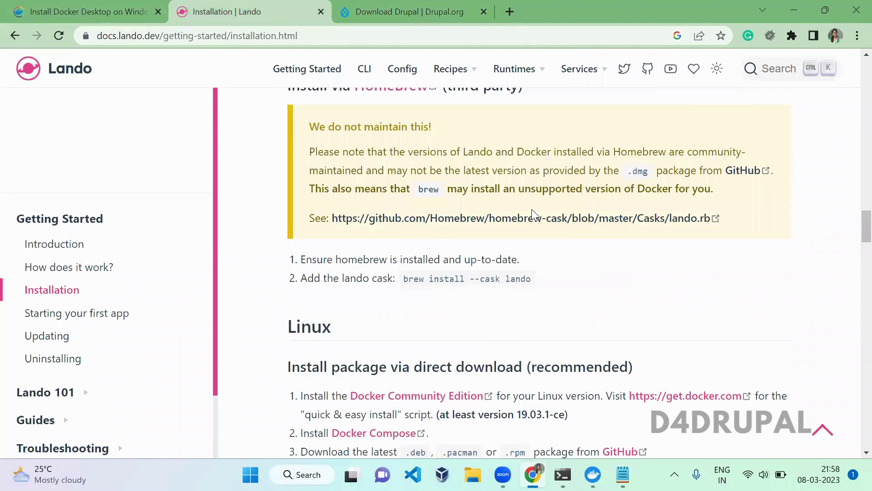
scroll(535, 215, "down", 4)
scroll(534, 215, "down", 3)
scroll(534, 215, "down", 4)
scroll(534, 215, "up", 1)
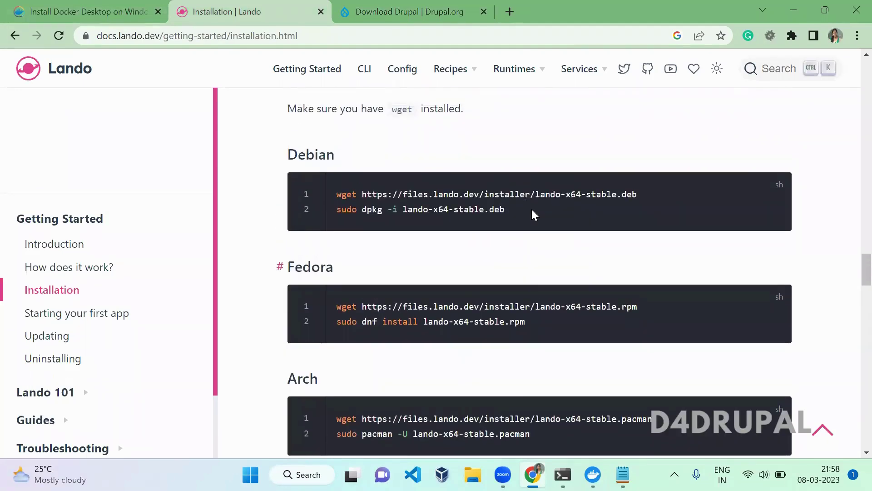
triple_click(530, 194)
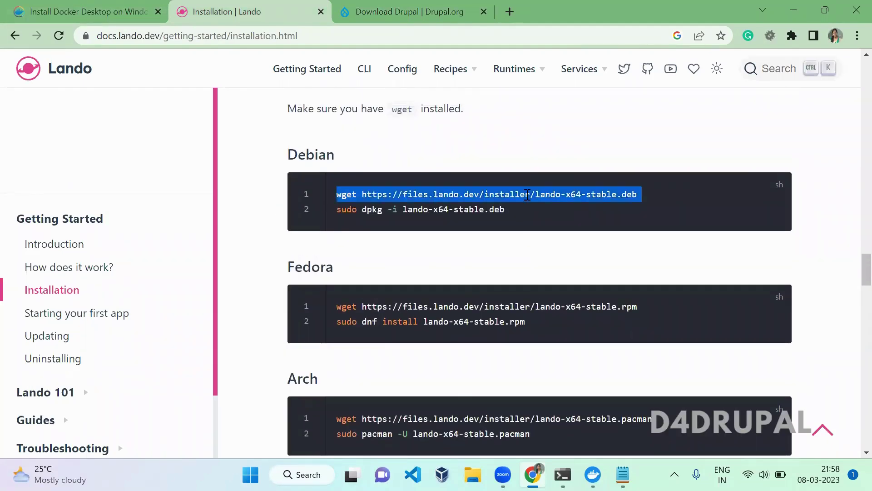
key("ctrl+c")
key("alt+Tab")
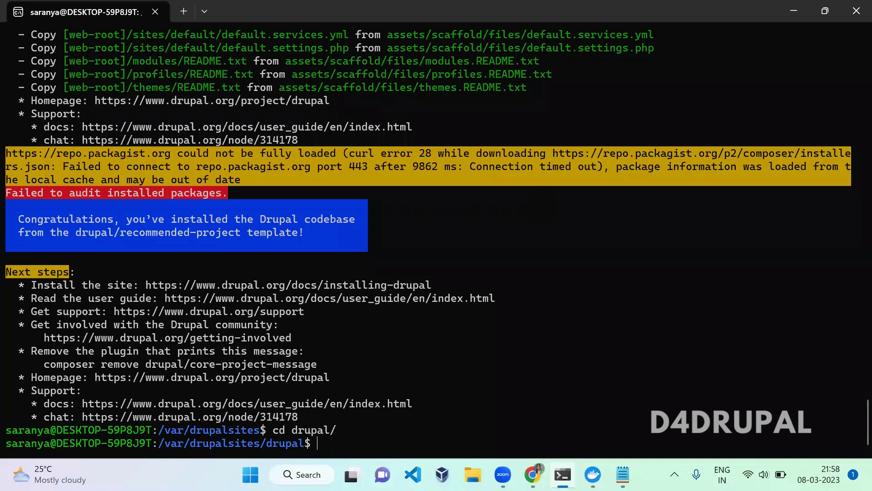
type("cd ..")
Step: Return to /var/drupalsites and download lando-x64-stable.deb with the pasted wget command
key("Return")
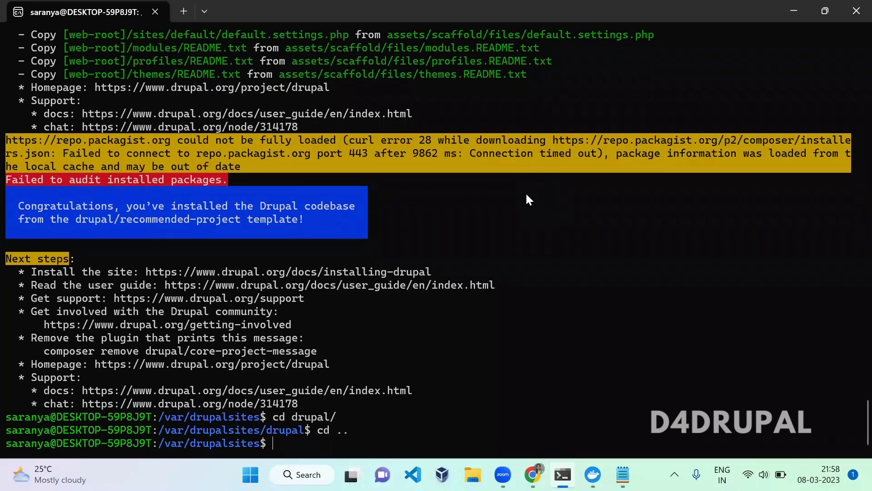
key("ctrl+shift+v")
key("Return")
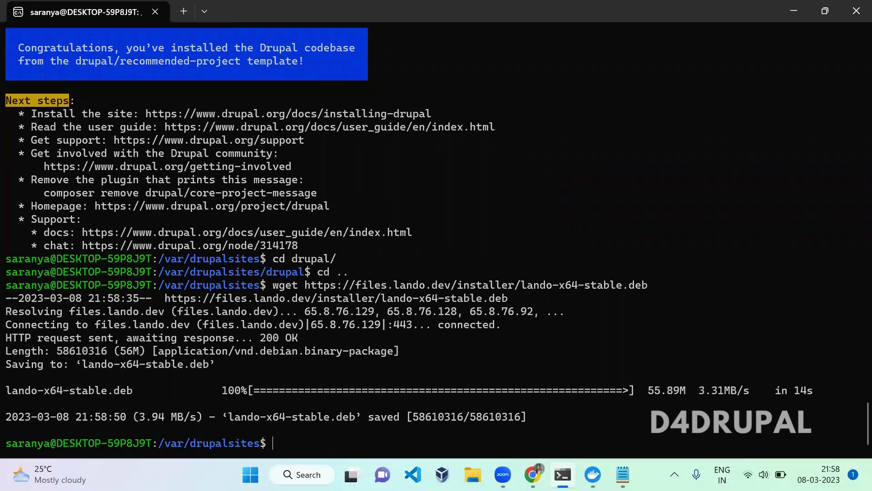
Step: Copy the sudo dpkg install line from the Lando Debian docs page
key("alt+Tab")
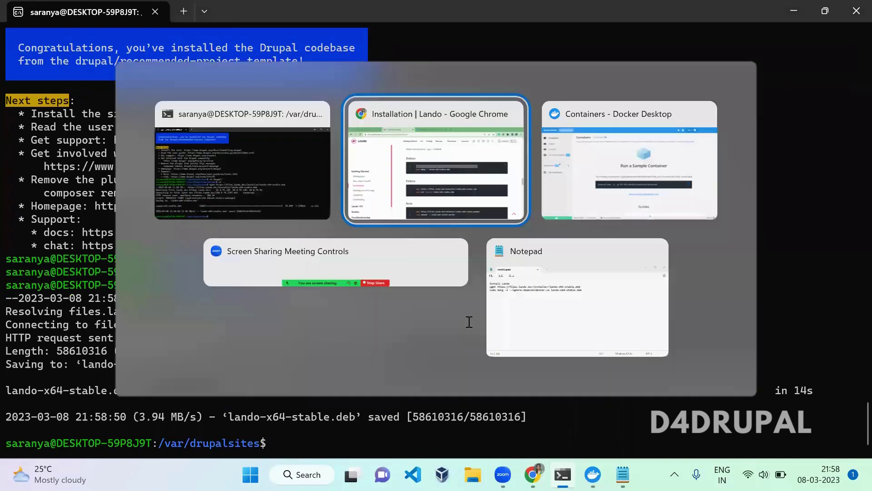
left_click_drag(403, 194, 417, 205)
left_click(457, 210)
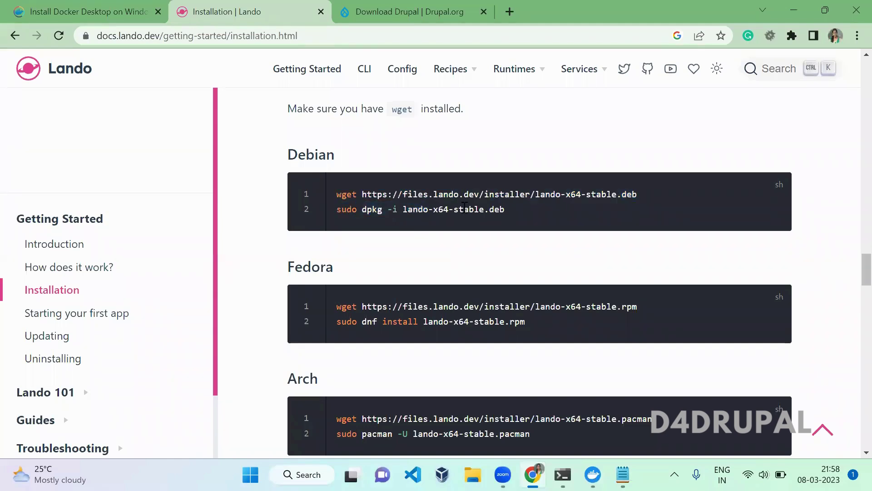
triple_click(469, 209)
left_click(561, 224)
left_click_drag(506, 209, 330, 215)
key("ctrl+c")
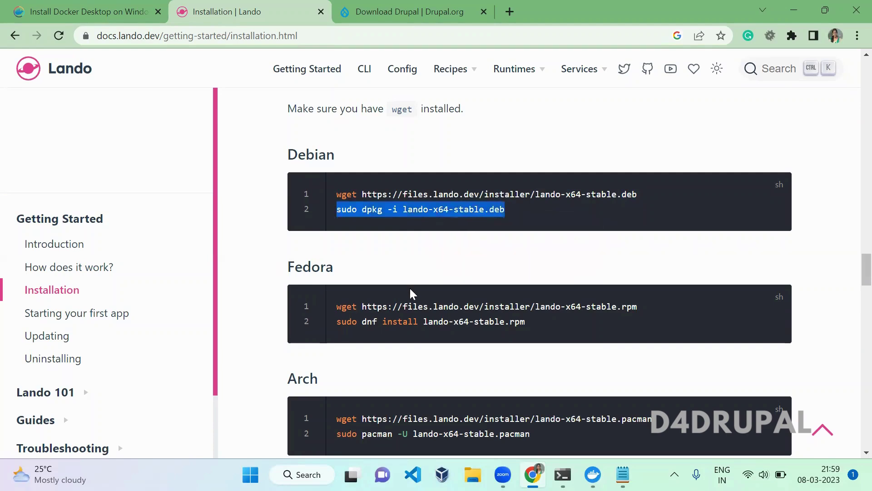
left_click(463, 249)
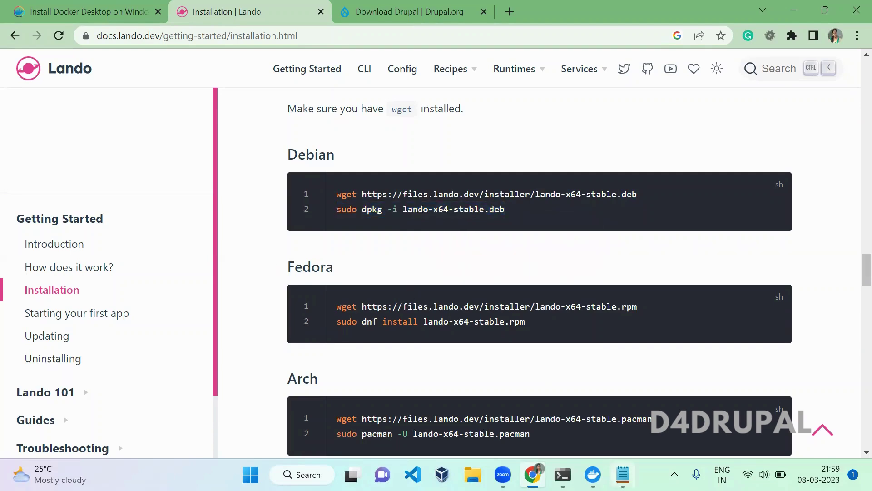
Step: Copy the dpkg install line with --ignore-depends=docker-ce from the Install Lando note
left_click(622, 474)
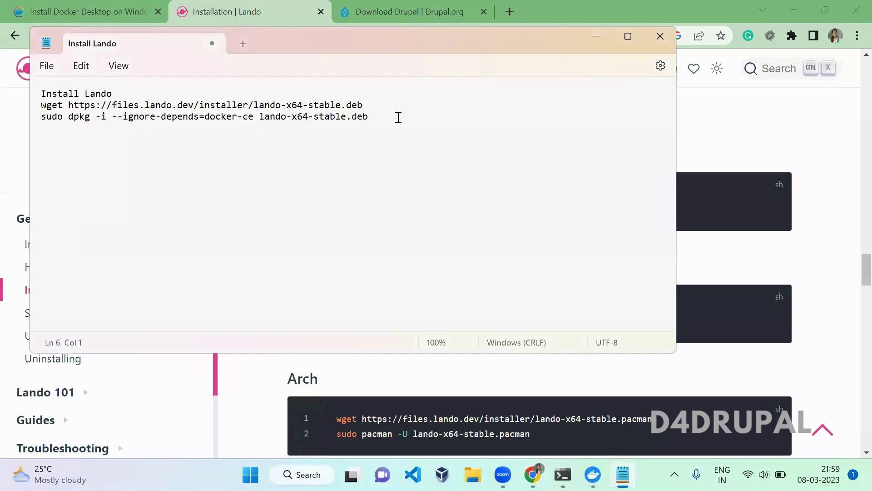
left_click(374, 117)
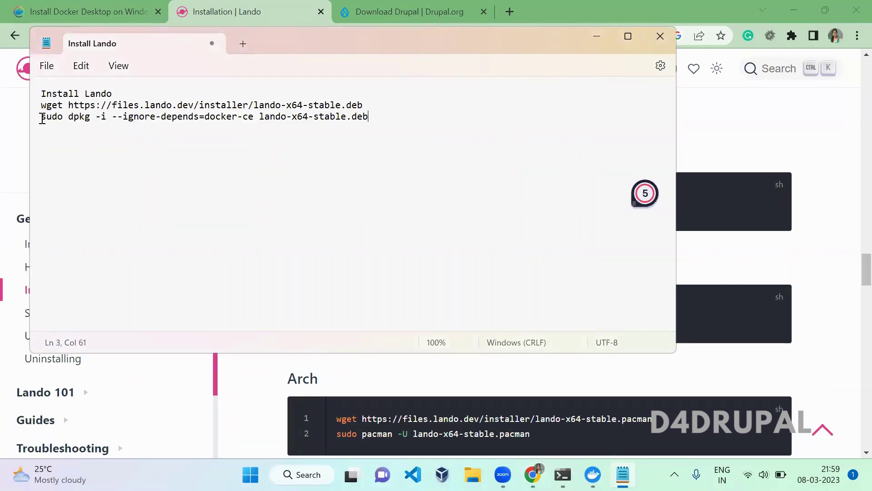
left_click(43, 117, "shift")
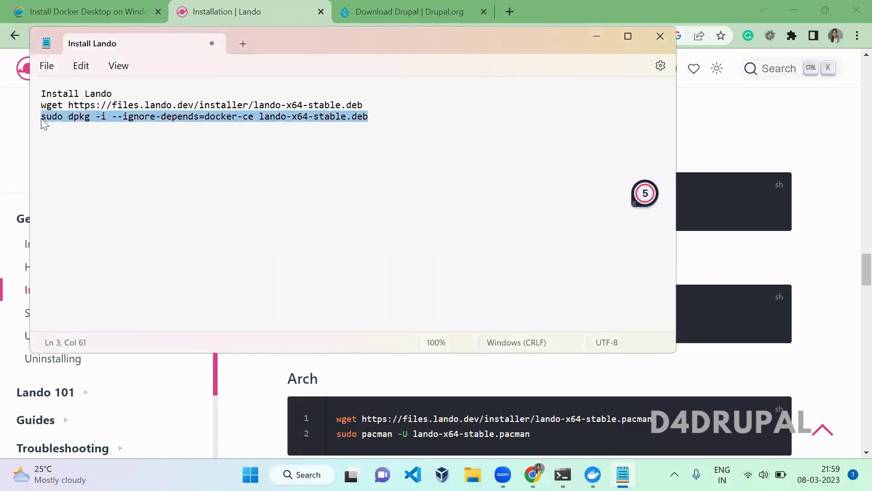
key("ctrl+c")
key("alt+Tab")
key("alt+Tab")
Step: Install Lando 3.11.0 with dpkg using the sudo password, and confirm lando runs
key("ctrl+shift+v")
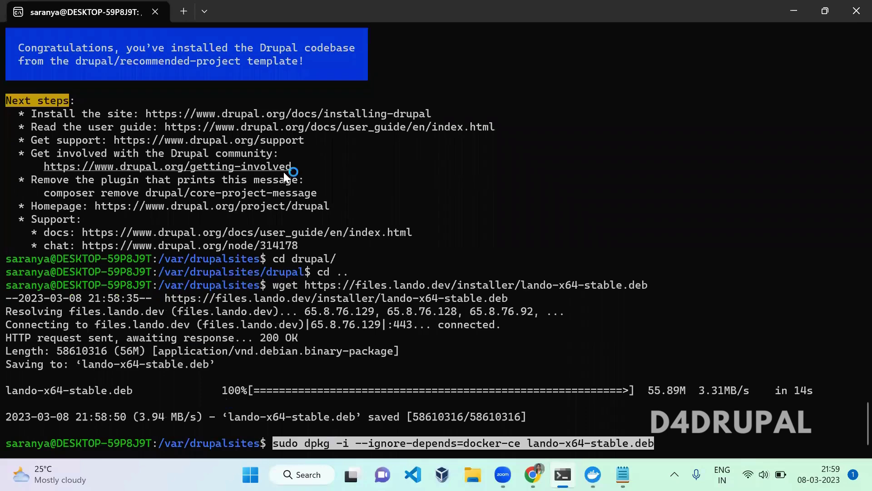
key("Return")
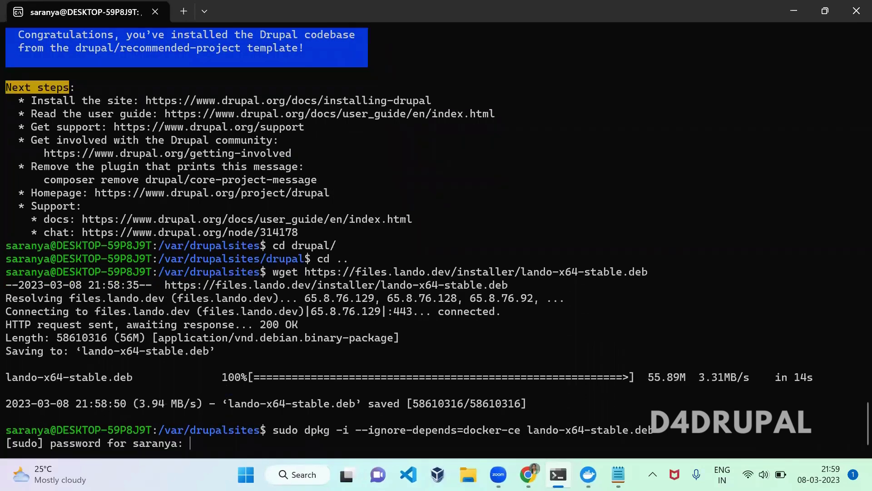
type("password")
key("Return")
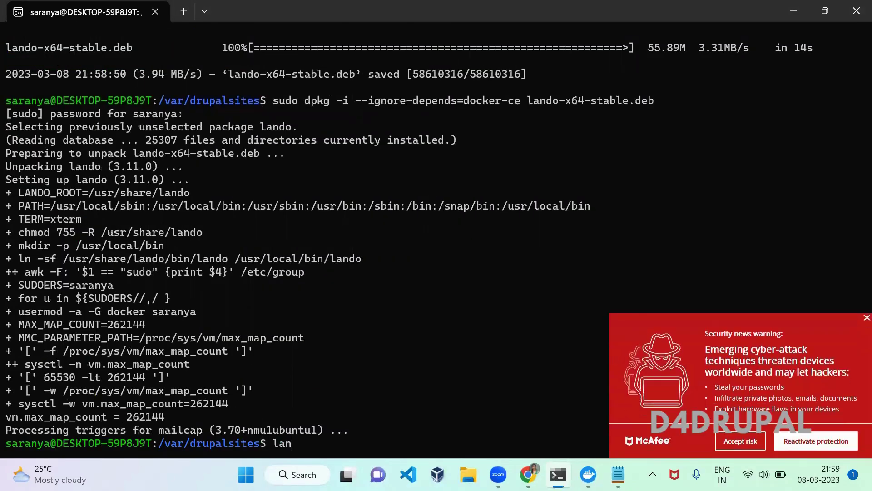
type("lando")
key("Return")
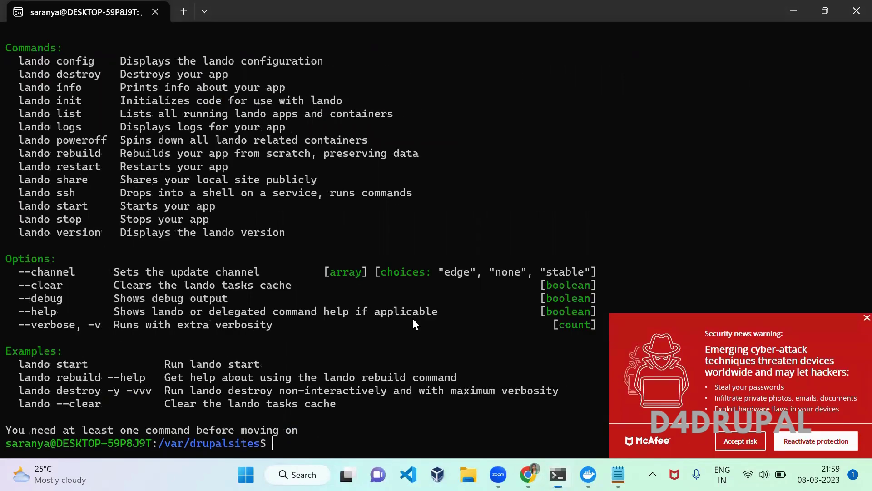
Step: Dismiss the security notification and move into the drupal project folder
left_click_drag(321, 367, 283, 254)
left_click(283, 253)
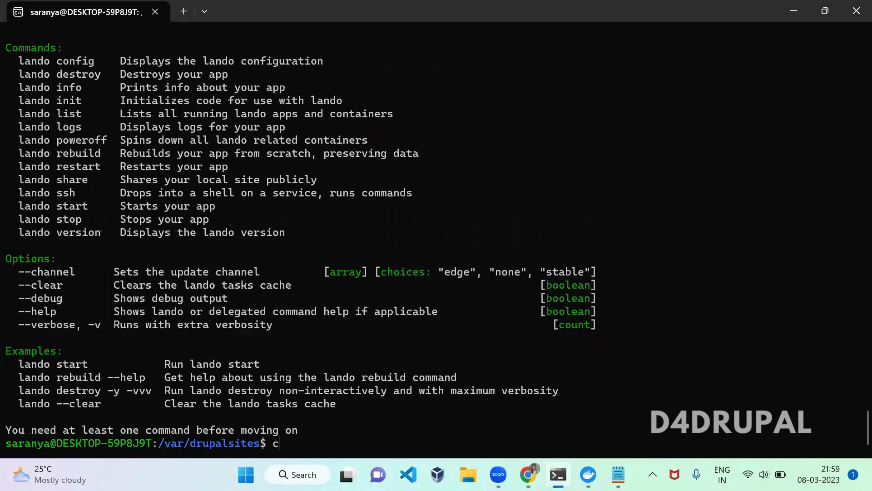
type("cd dru")
key("Tab")
key("Return")
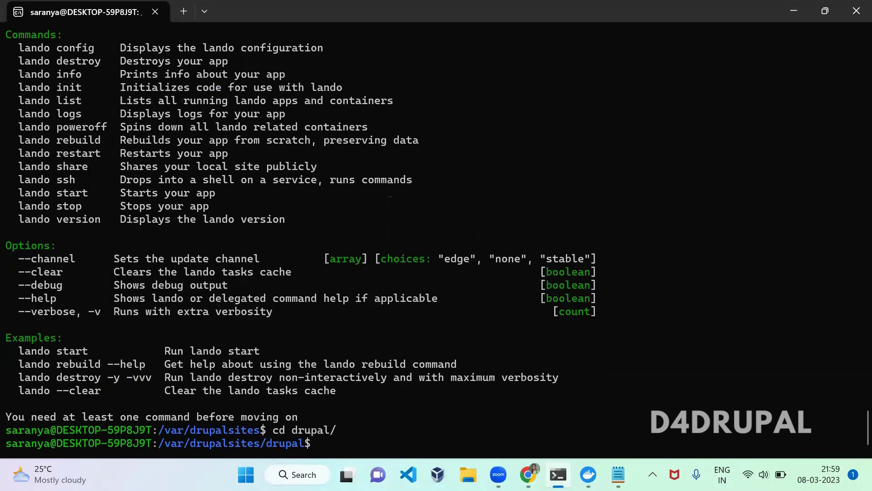
type("lando init")
Step: Initialise Lando here with the drupal10 recipe, web webroot and name Drupal 10 Site, then start it
key("Return")
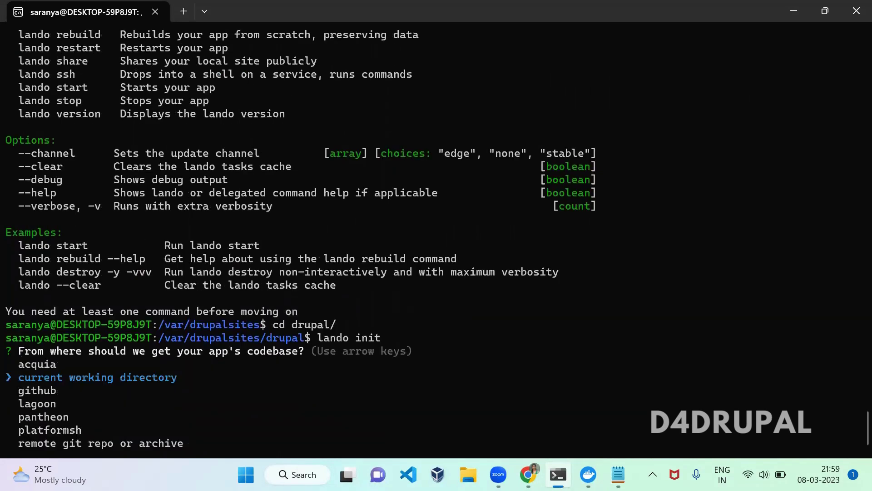
key("Return")
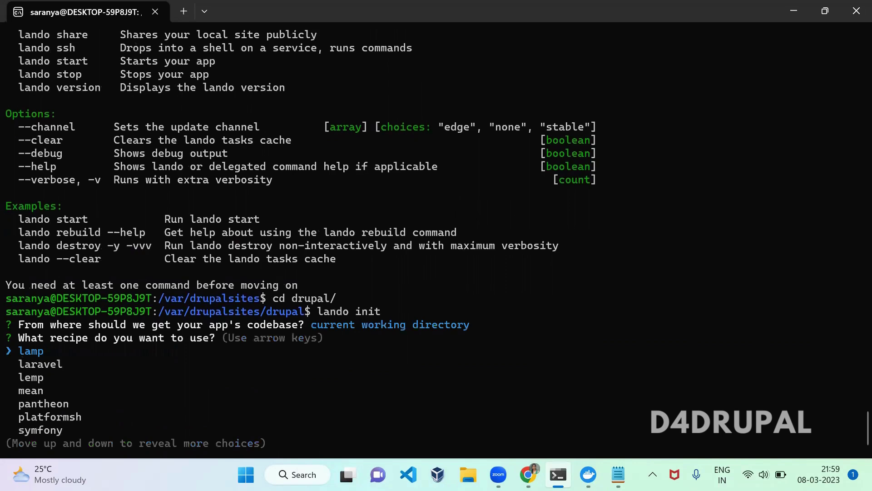
key("Down")
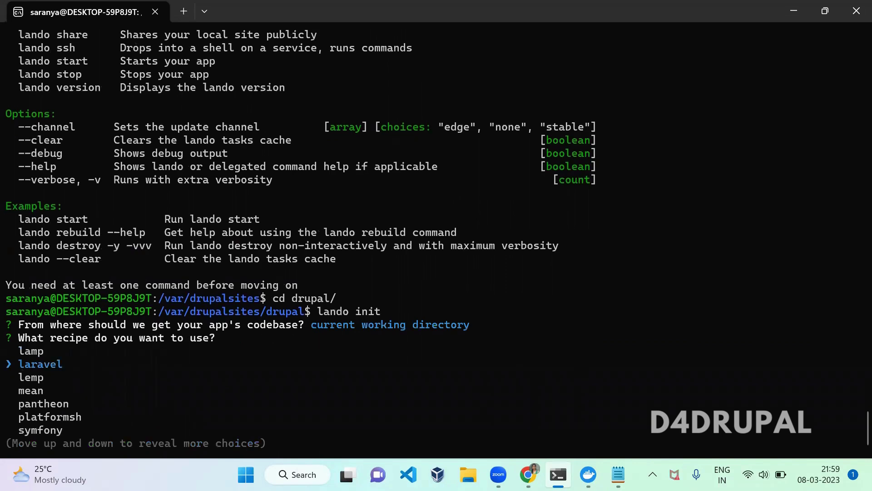
key("Down")
key("Down")
key("Down")
key("Down")
key("Up")
key("Up")
key("Up")
key("Up")
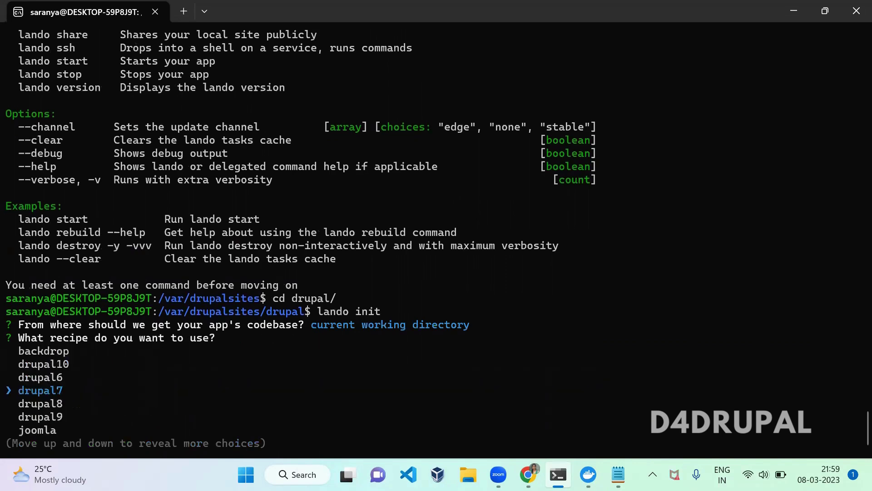
key("Up")
key("Up")
key("Return")
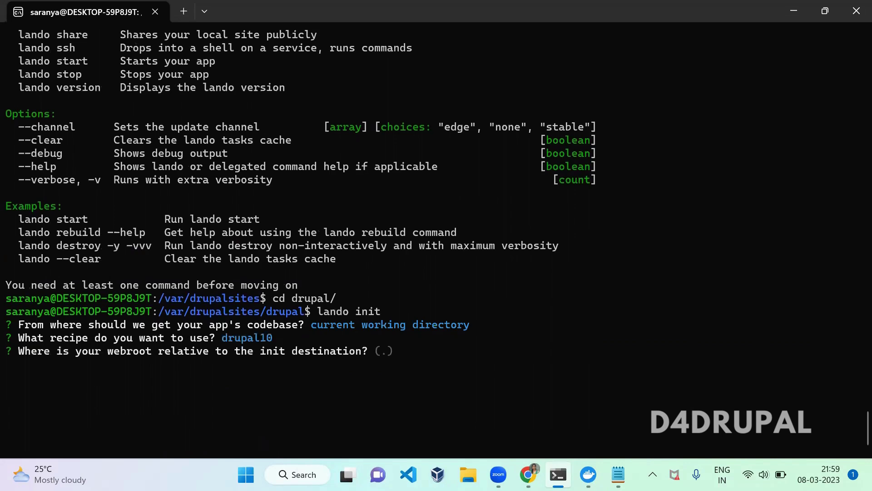
type("we")
type("b")
key("Return")
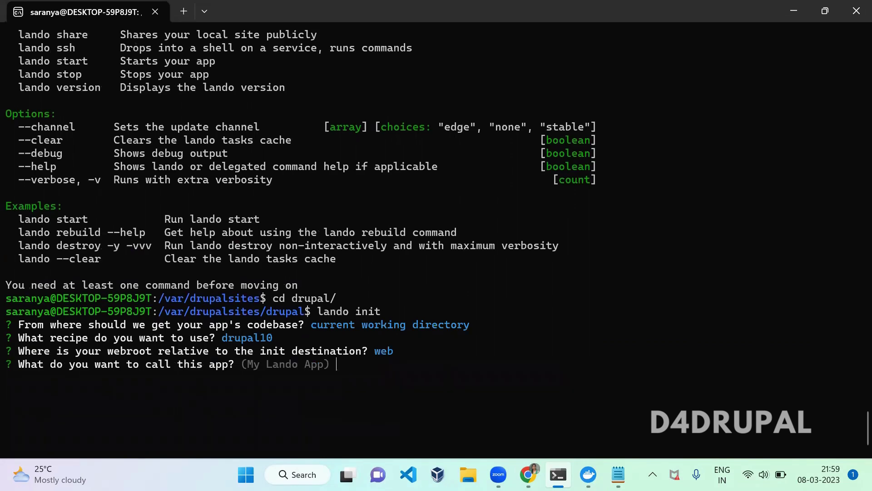
type("Drupal")
key("BackSpace")
key("BackSpace")
key("BackSpace")
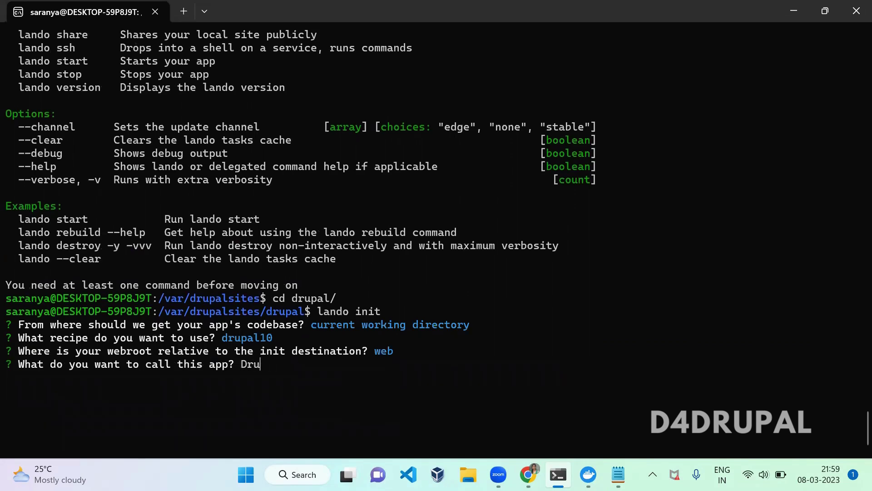
type("pal 10 ")
type("Site")
key("Return")
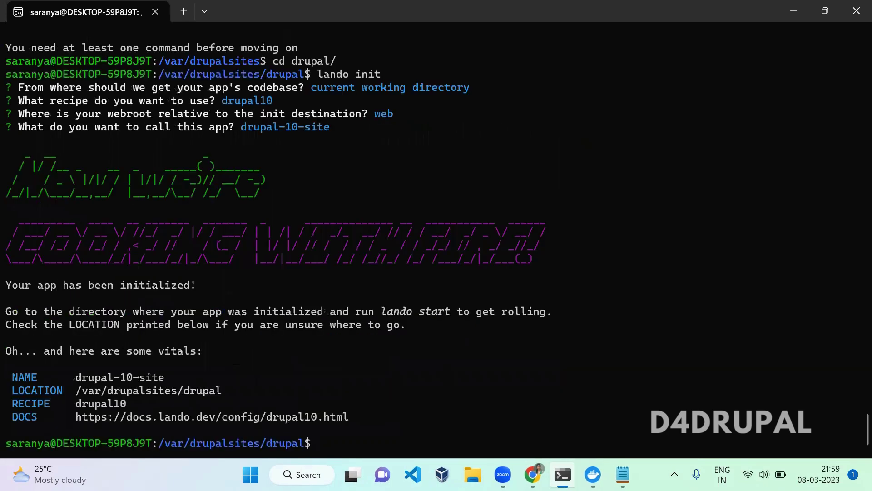
type("lan")
type("do start")
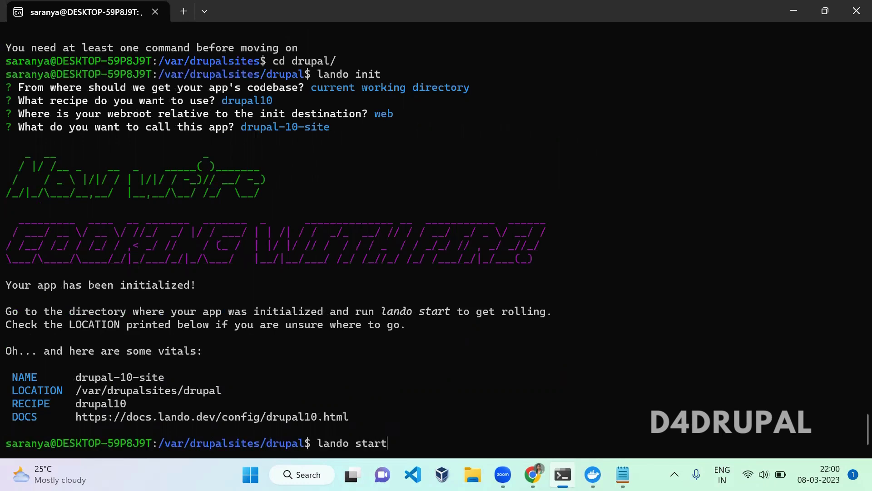
key("Return")
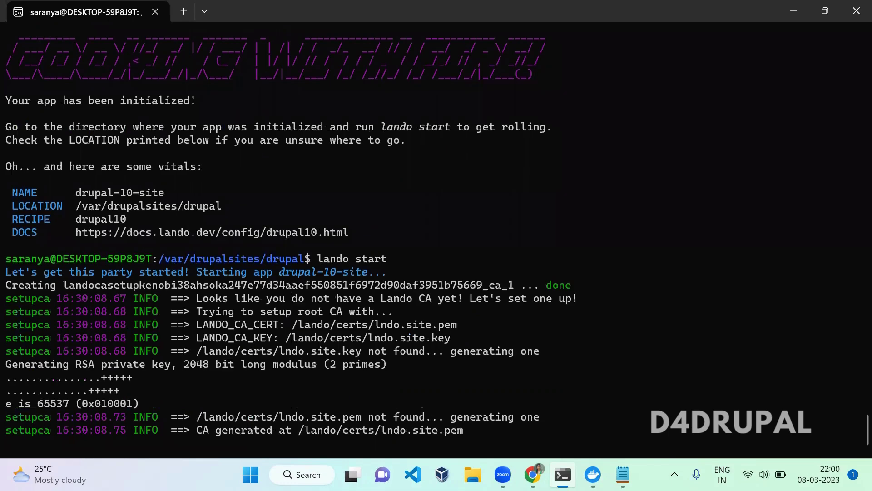
Step: Start the Lando proxy container in Docker Desktop so lando start completes
left_click(593, 474)
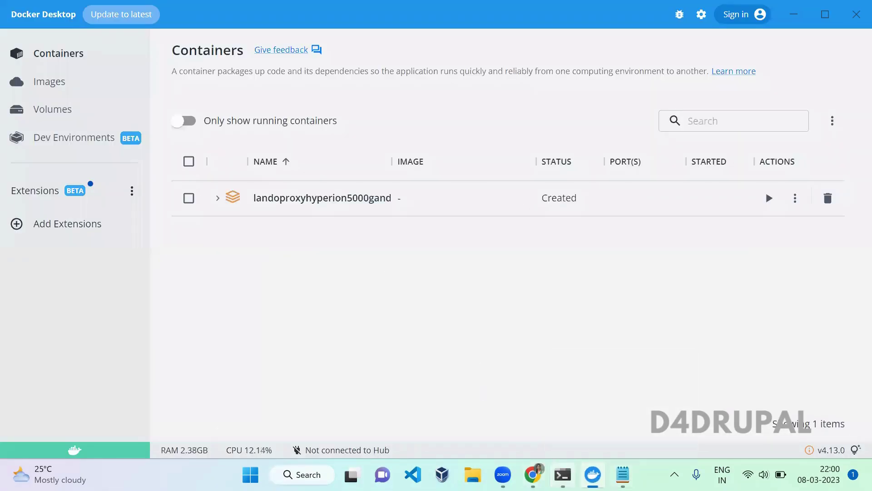
left_click(563, 474)
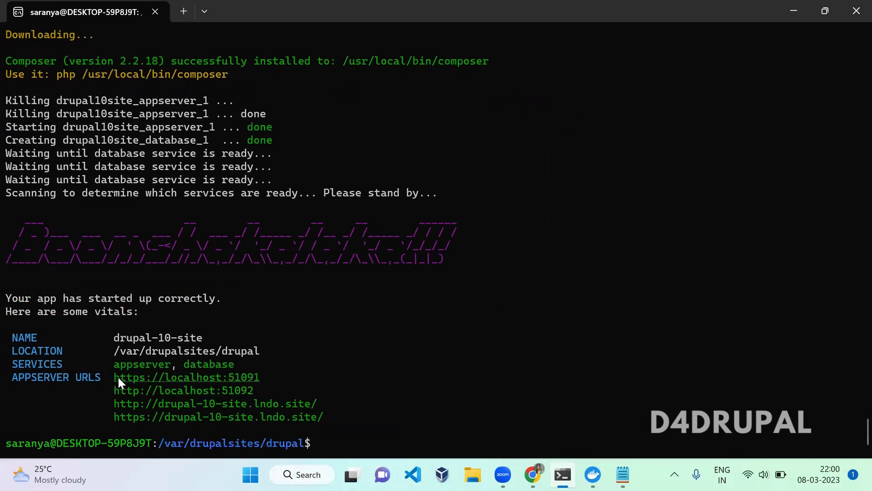
left_click_drag(112, 377, 182, 378)
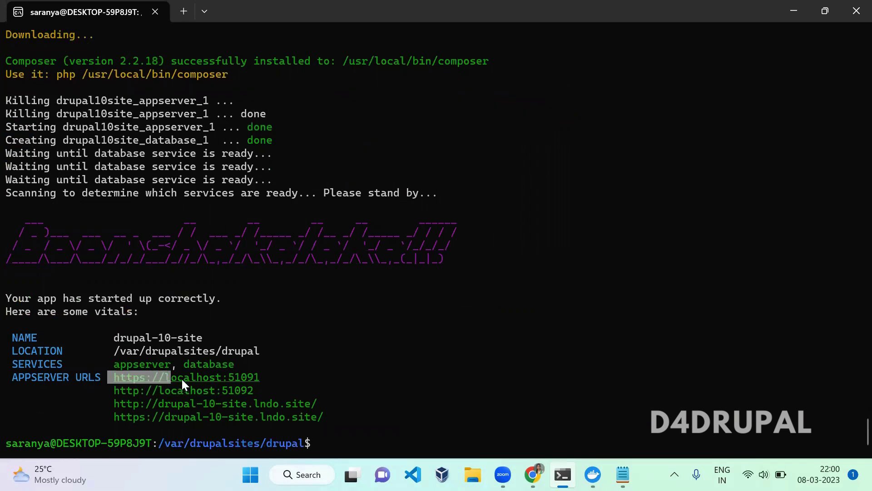
right_click(258, 379)
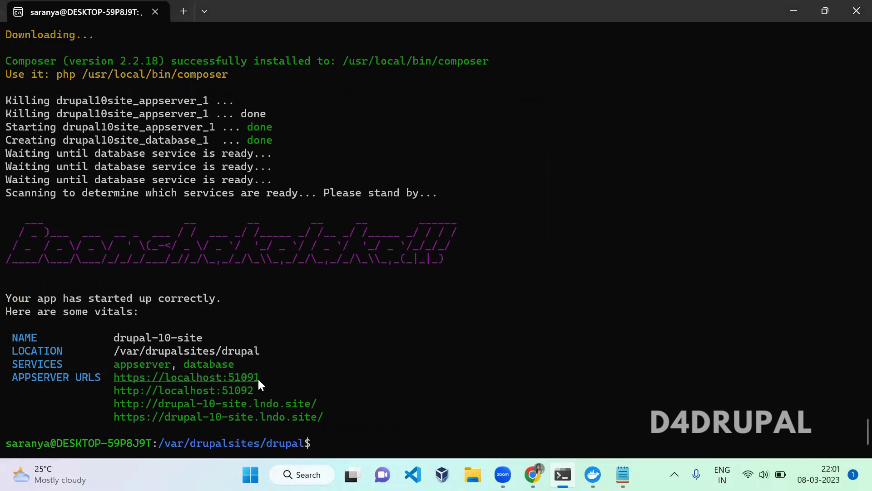
key("alt+Tab")
key("alt+Tab")
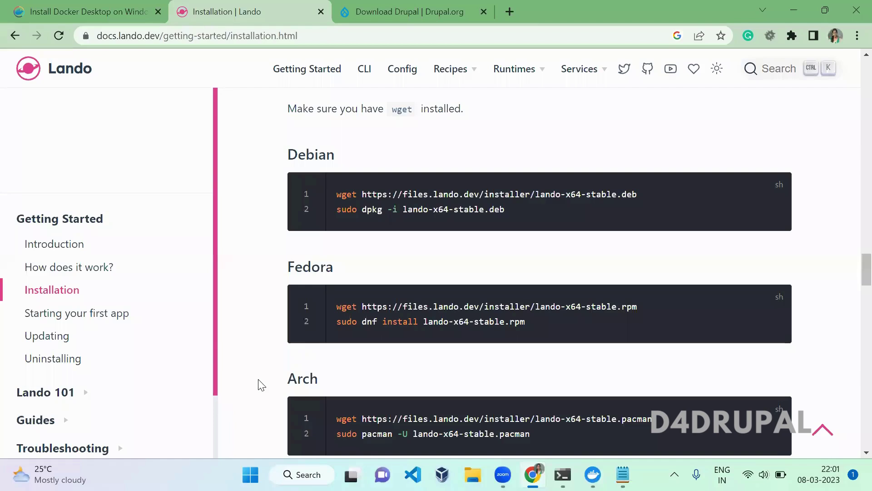
key("ctrl+t")
key("ctrl+v")
key("Return")
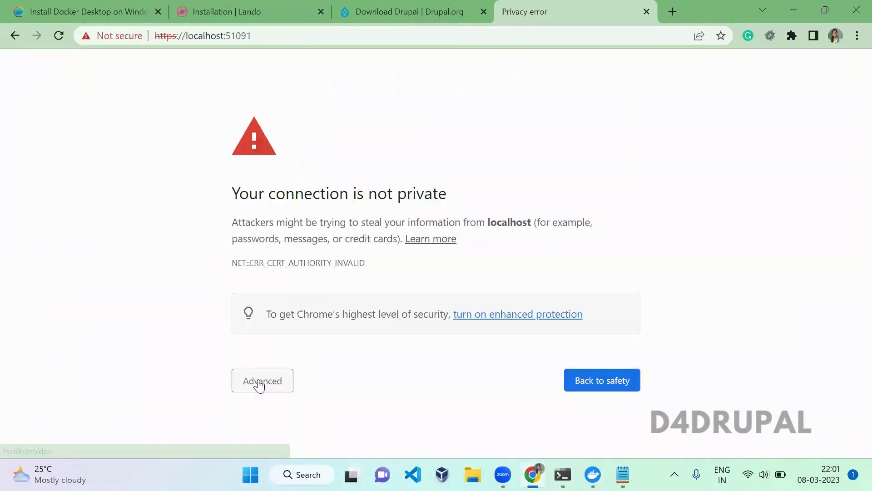
left_click(233, 382)
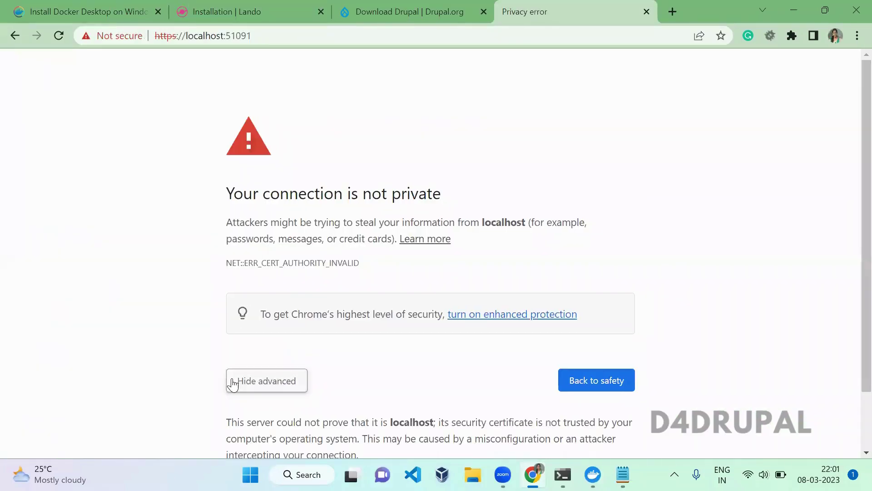
scroll(163, 391, "down", 2)
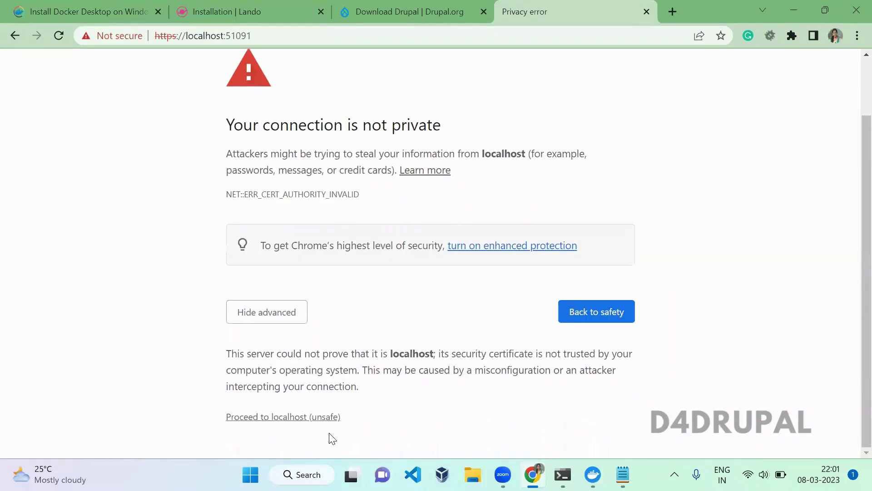
left_click(334, 417)
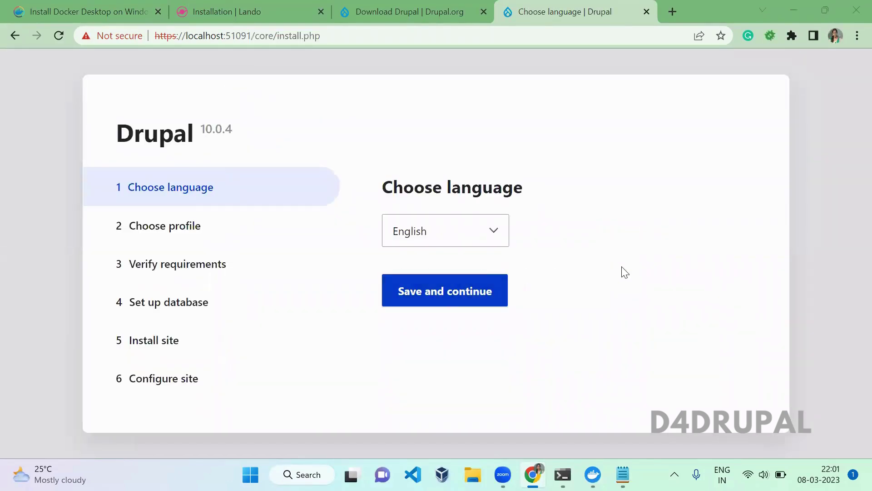
Step: Run lando info for the database credentials, then choose English and the Standard profile
key("alt+Tab")
type("lando ")
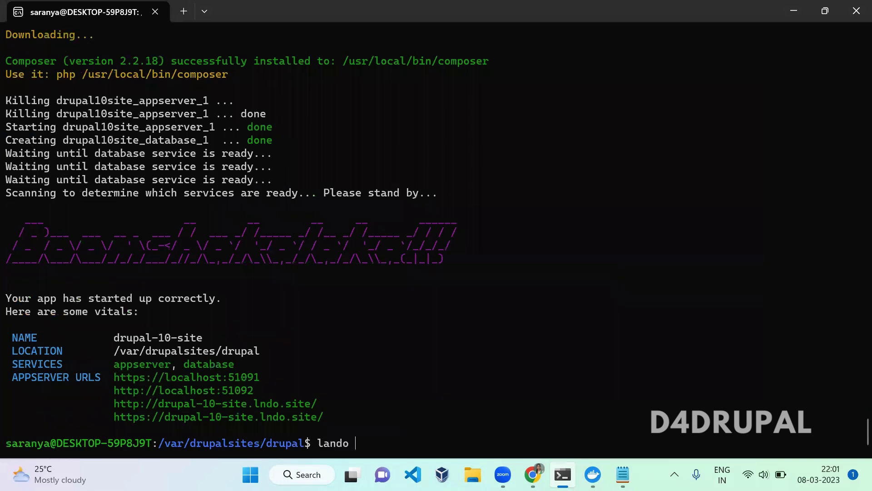
type("info")
key("Return")
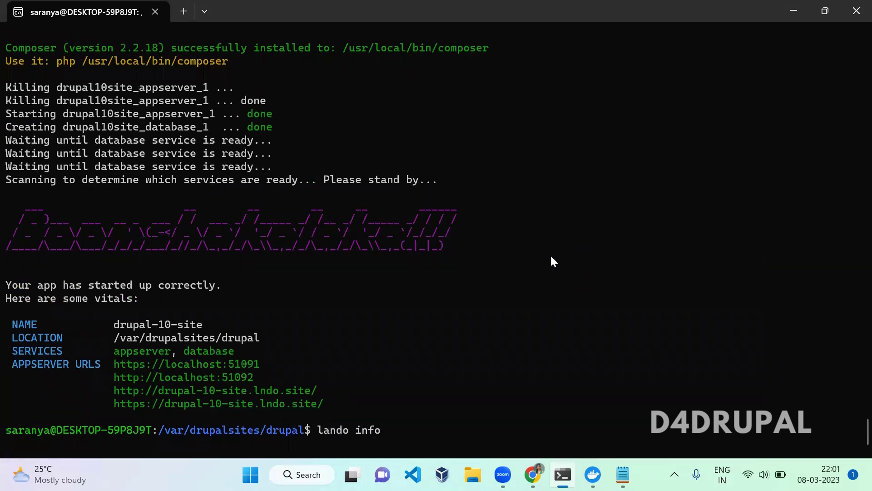
key("Return")
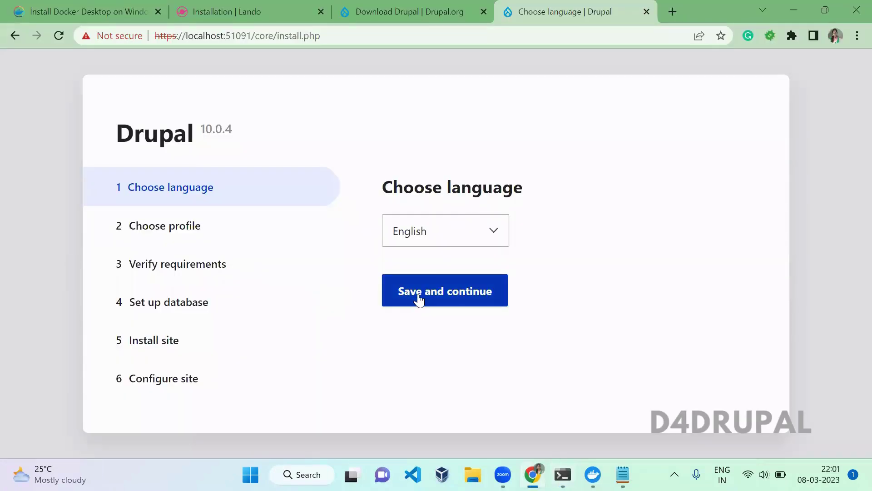
left_click(418, 294)
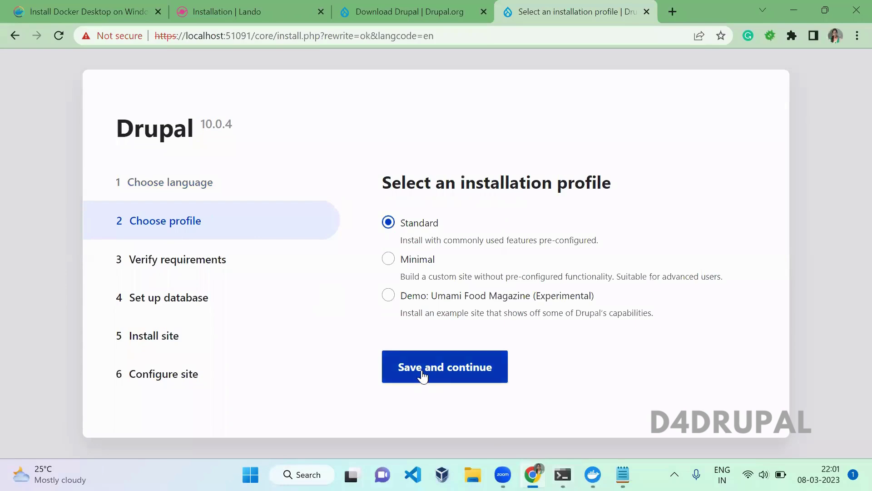
left_click(423, 373)
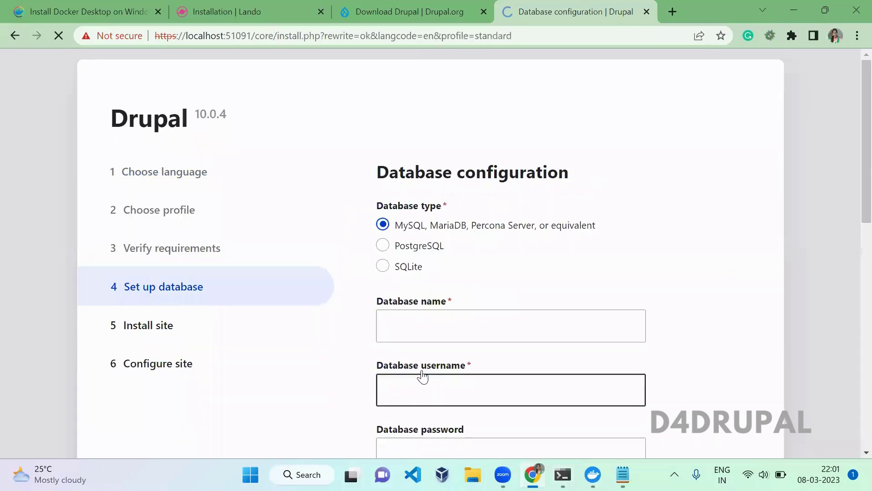
Step: Enter drupal10 as database name and username, plus the password, from the Lando credentials
left_click(563, 475)
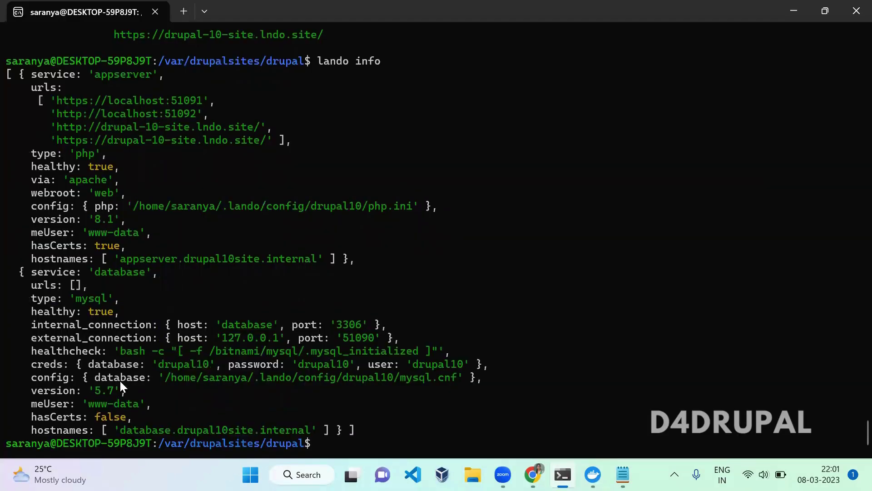
double_click(167, 359)
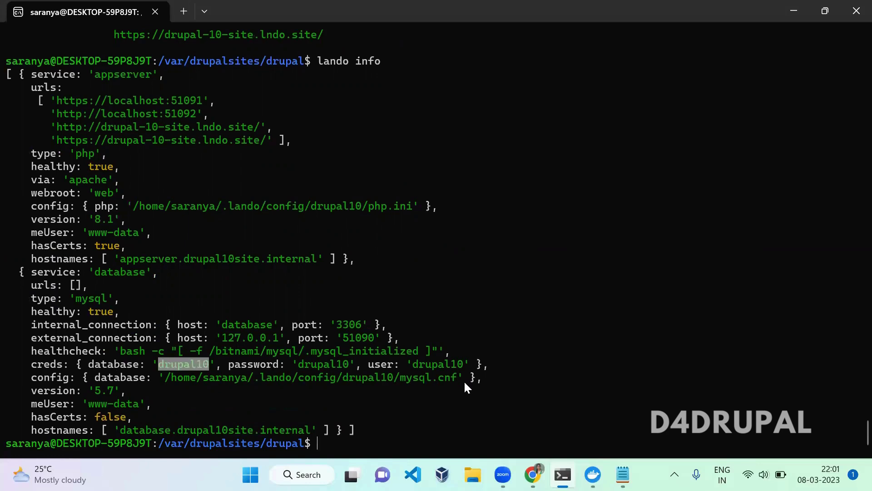
left_click(533, 474)
left_click(450, 331)
type("d")
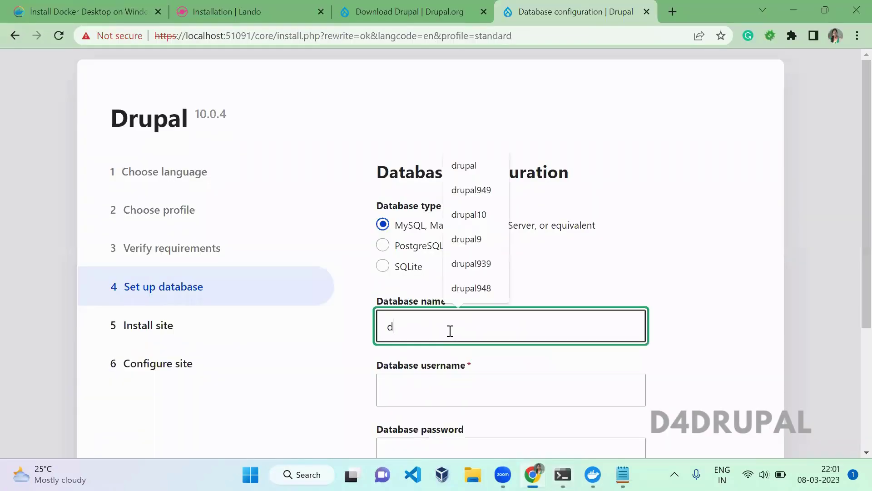
type("rupal10")
key("Tab")
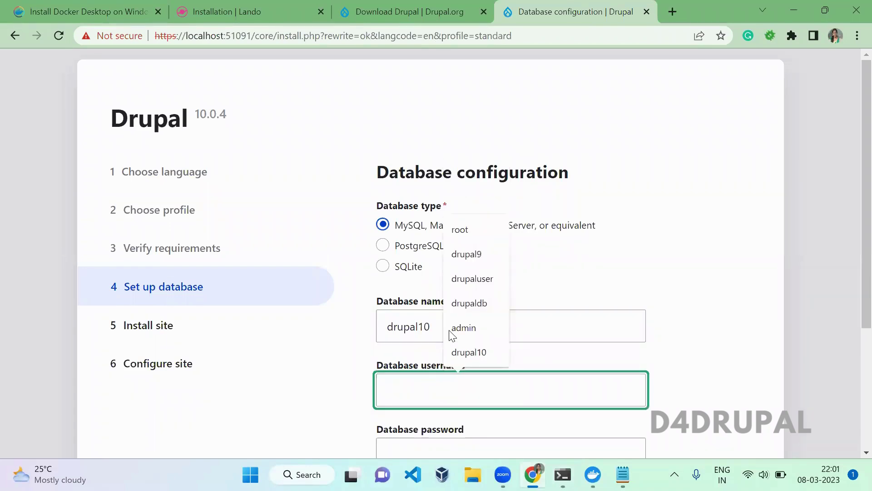
type("drupal10")
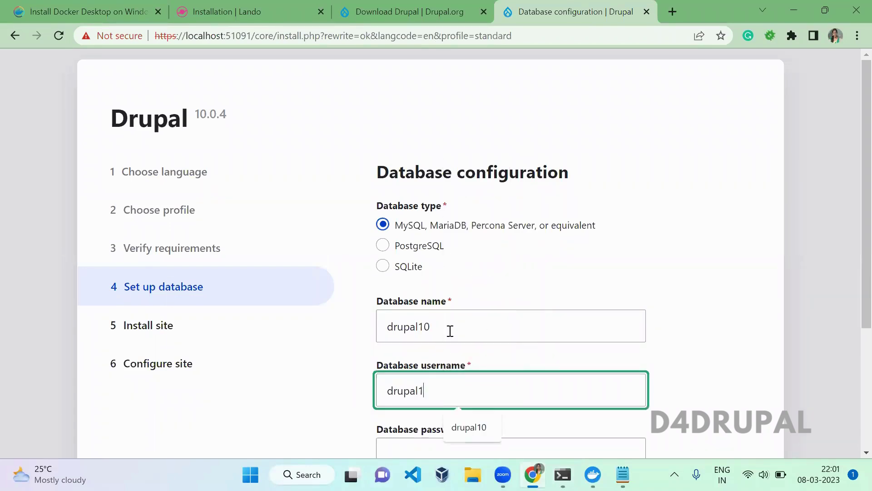
key("Tab")
type("drupal1")
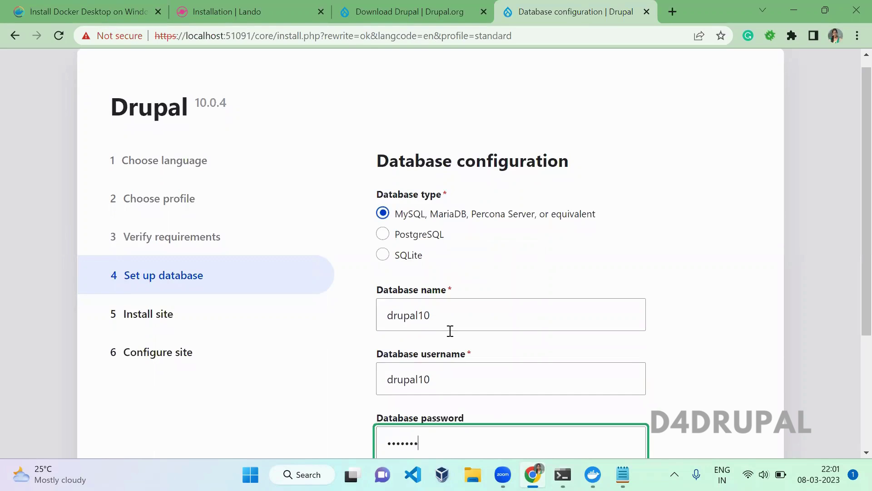
type("0")
scroll(450, 332, "down", 3)
Step: Set the advanced database host to 'database' and submit the database settings
left_click(436, 327)
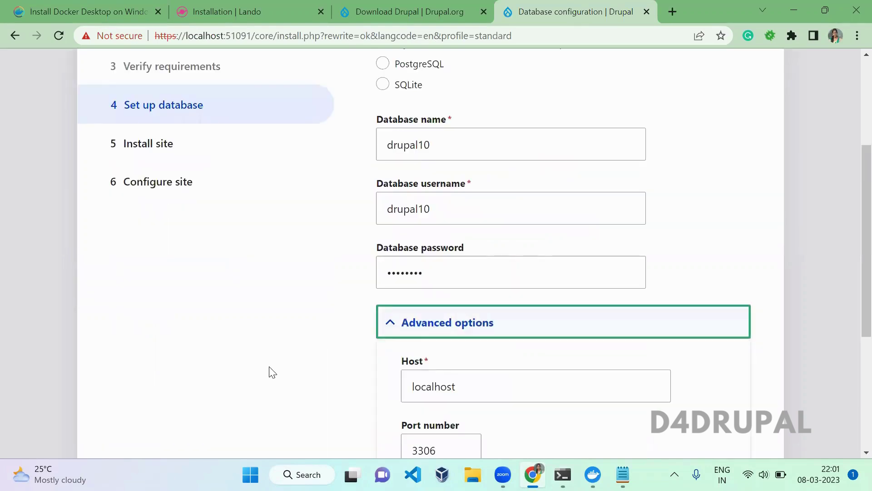
scroll(271, 371, "down", 2)
key("alt+Tab")
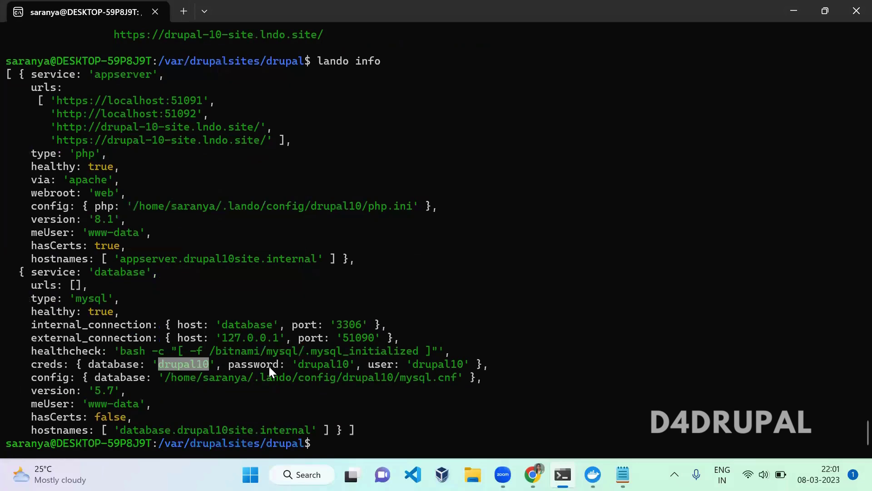
left_click(249, 323)
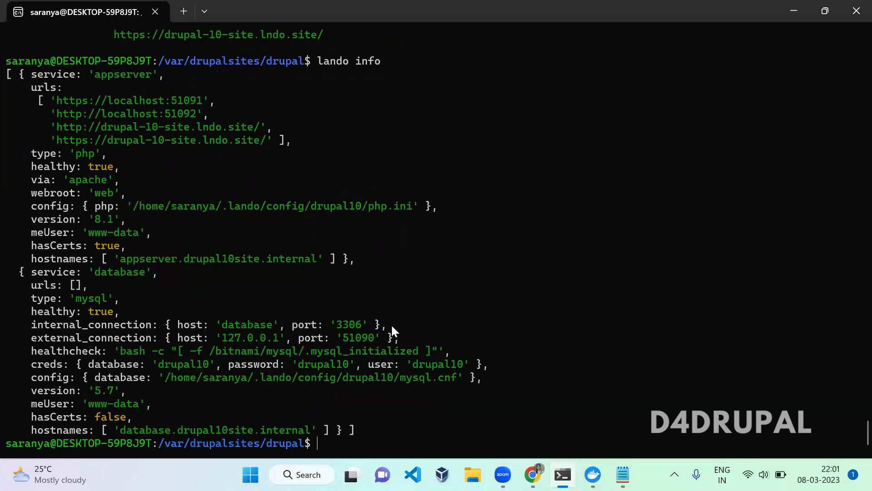
key("alt+Tab")
left_click(480, 220)
double_click(480, 221)
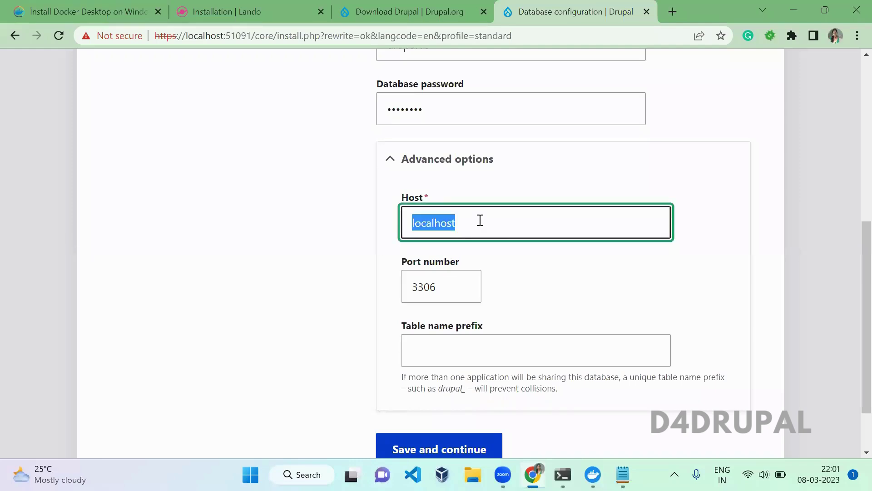
type("data")
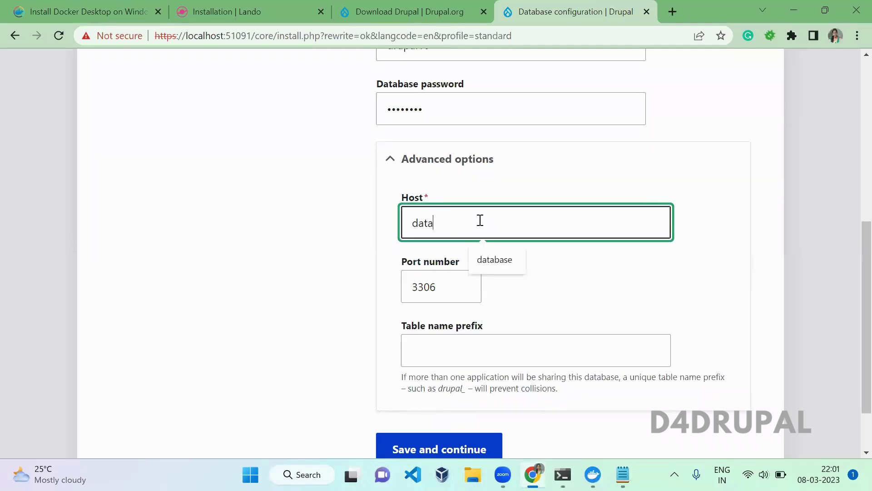
key("Down")
key("Return")
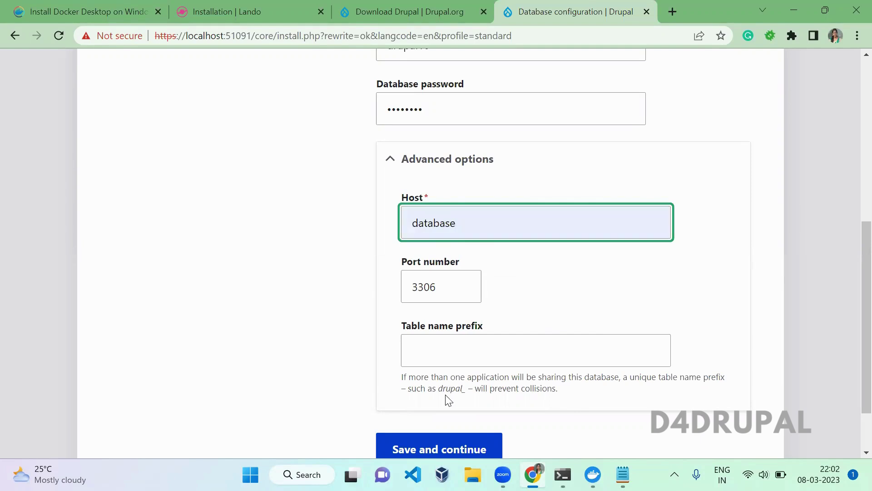
left_click(472, 450)
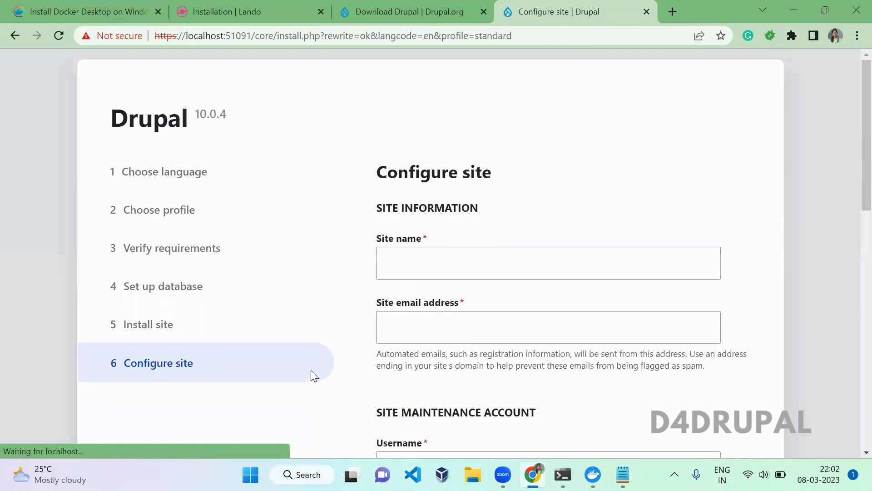
Step: Enter the site name 'Drupal 10 site' and fill the site email from a saved suggestion
left_click(434, 266)
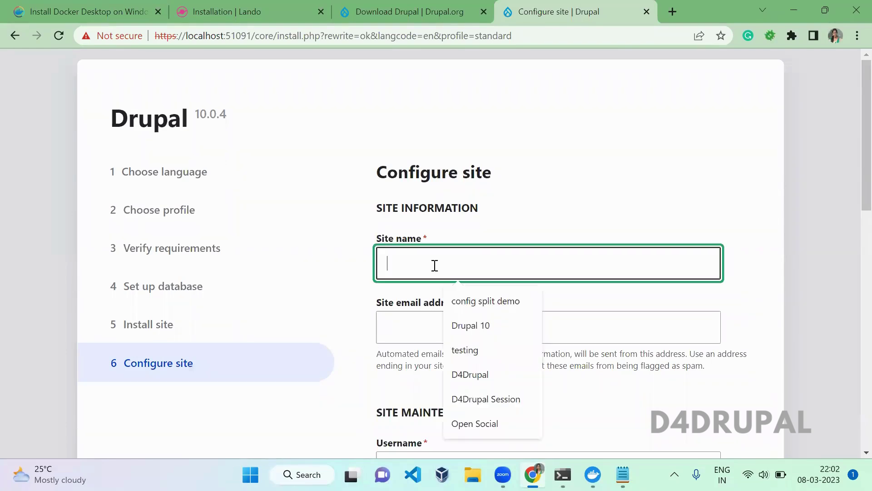
type("Druapl 1")
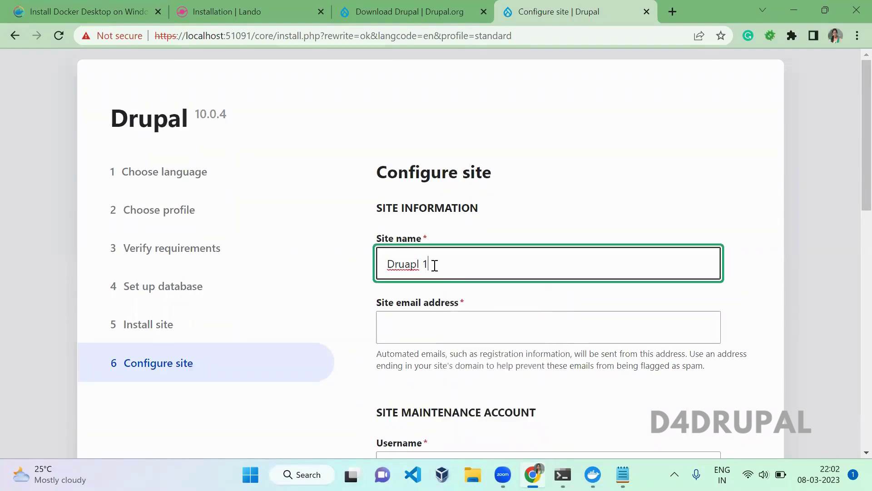
key("BackSpace")
key("BackSpace")
key("BackSpace")
key("BackSpace")
key("BackSpace")
type("pal 1")
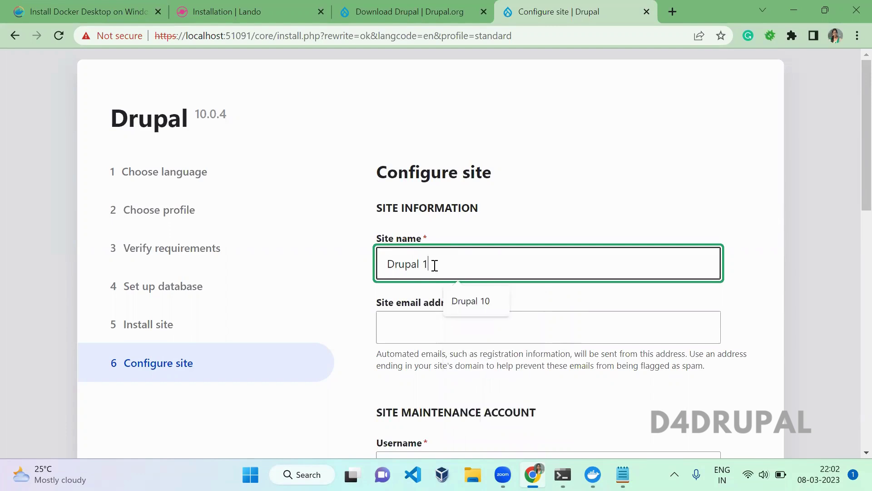
type("0 site")
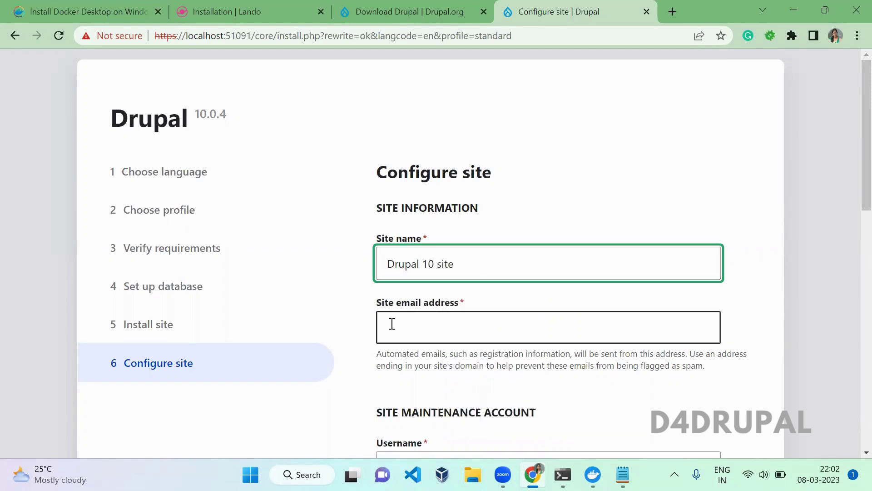
left_click(392, 323)
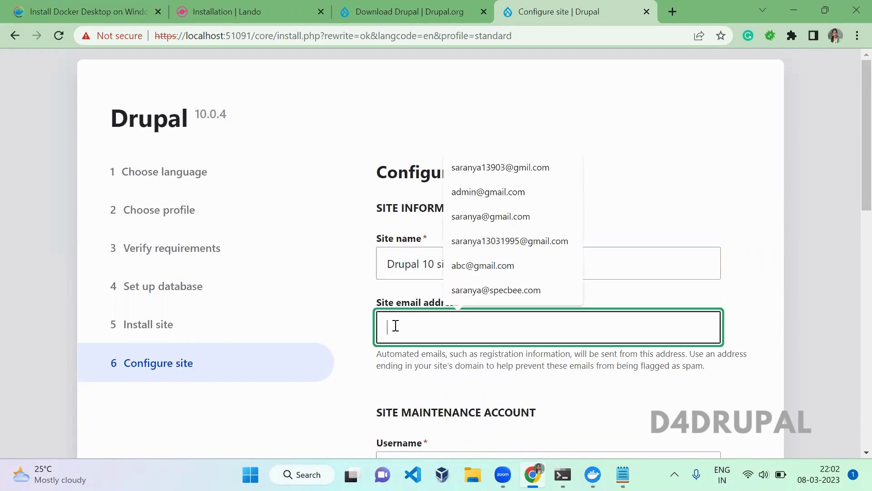
left_click(488, 191)
Step: Fill in the maintenance account and passwords, set India with Kolkata time zone, and submit
key("Tab")
type("admin")
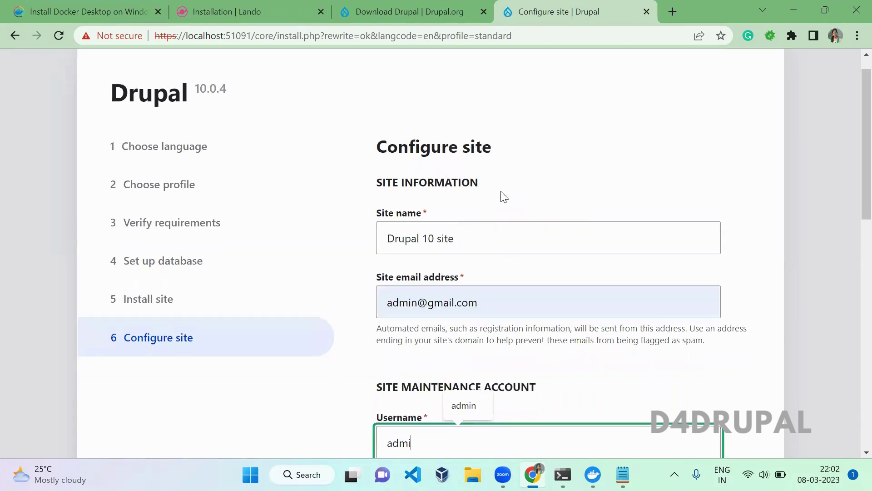
key("Tab")
type("a")
key("Tab")
type("a")
key("Tab")
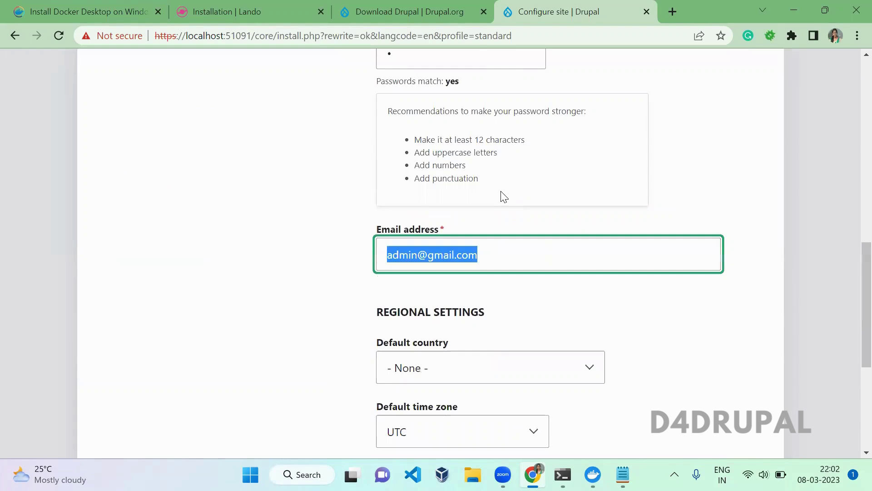
key("Tab")
type("i")
key("Tab")
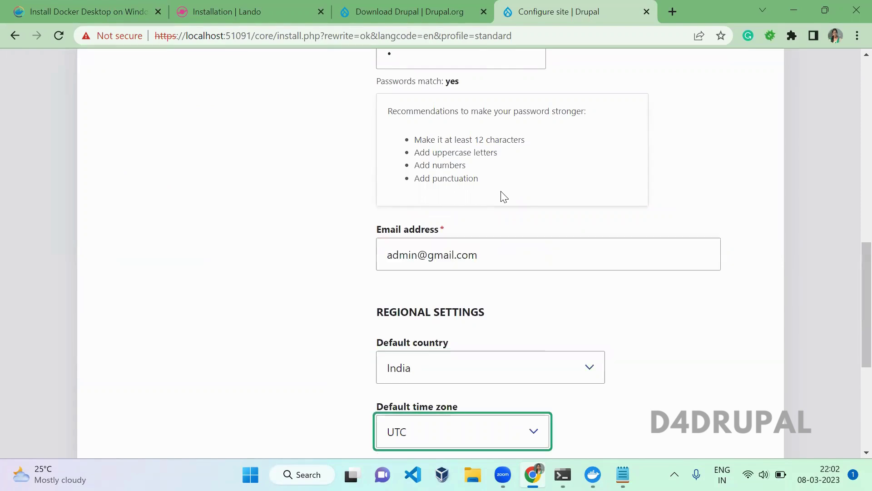
type("ko")
left_click(214, 333)
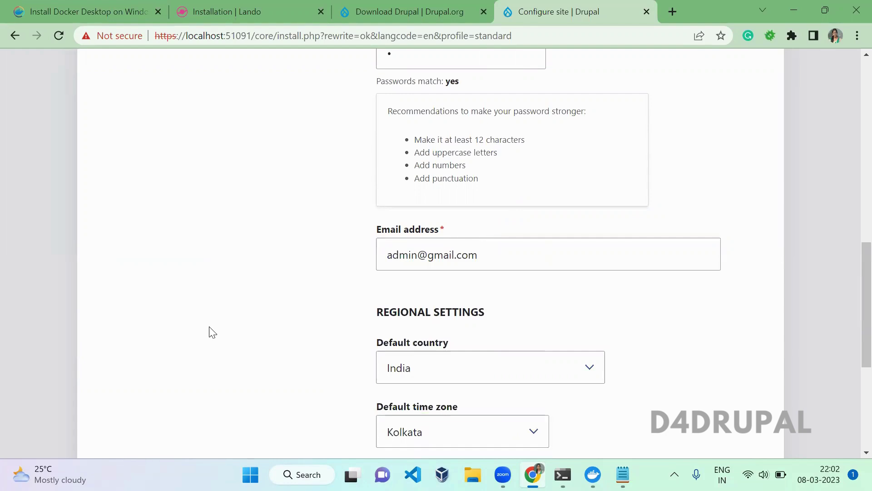
scroll(213, 332, "down", 5)
scroll(213, 333, "down", 5)
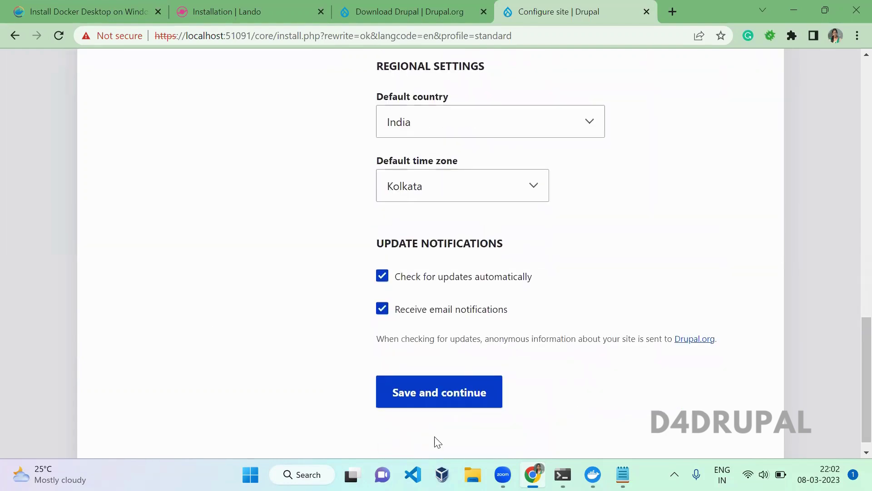
left_click(458, 399)
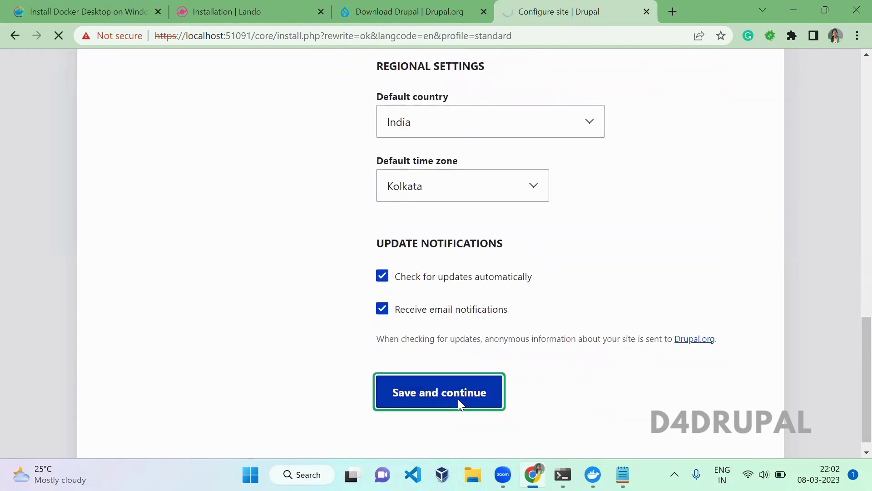